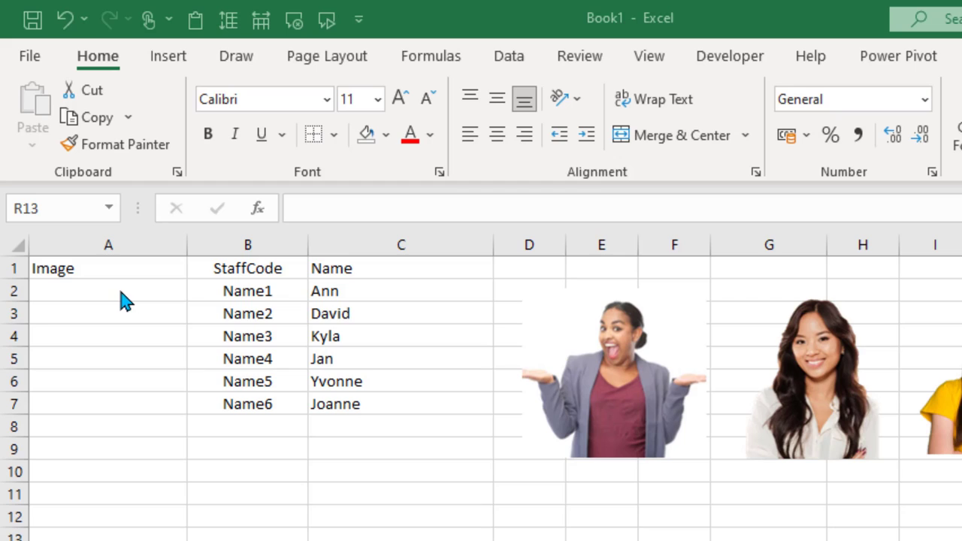
Select the staff table A1:C7 and set Create from Selection to use the top row only.
click(265, 292)
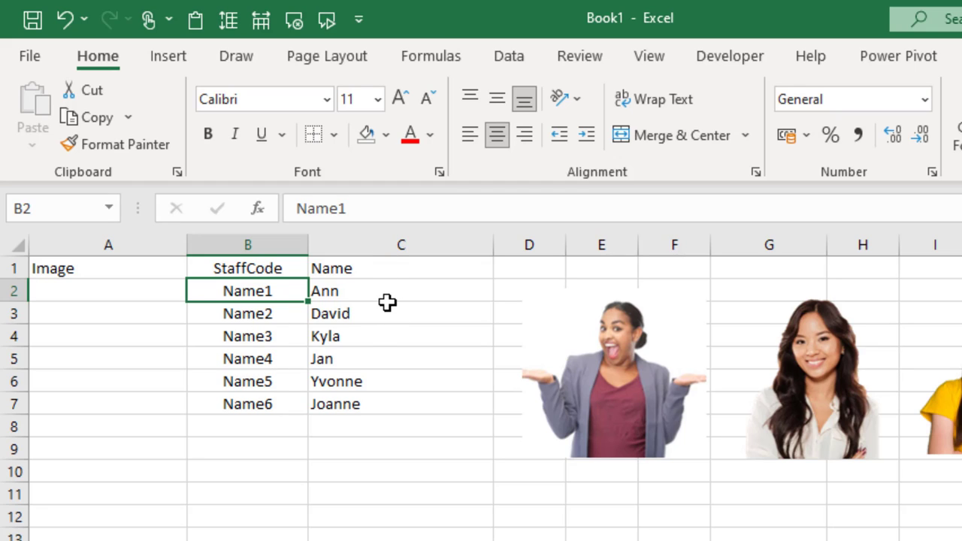
drag(399, 294, 398, 405)
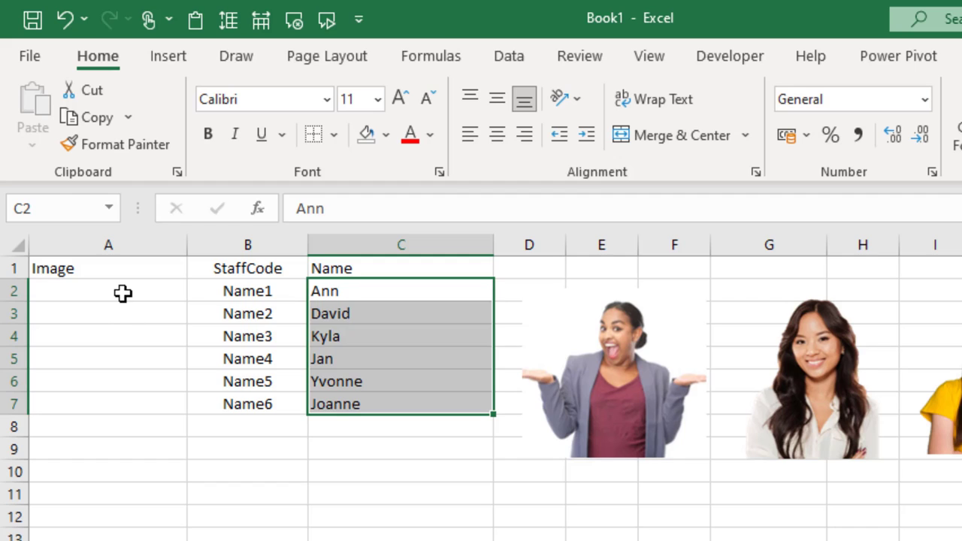
drag(122, 293, 112, 404)
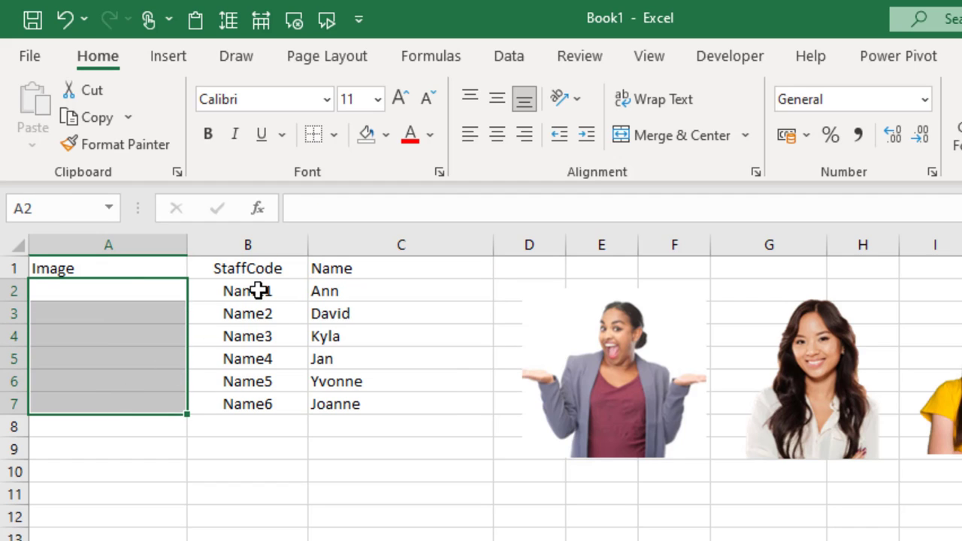
drag(257, 291, 252, 404)
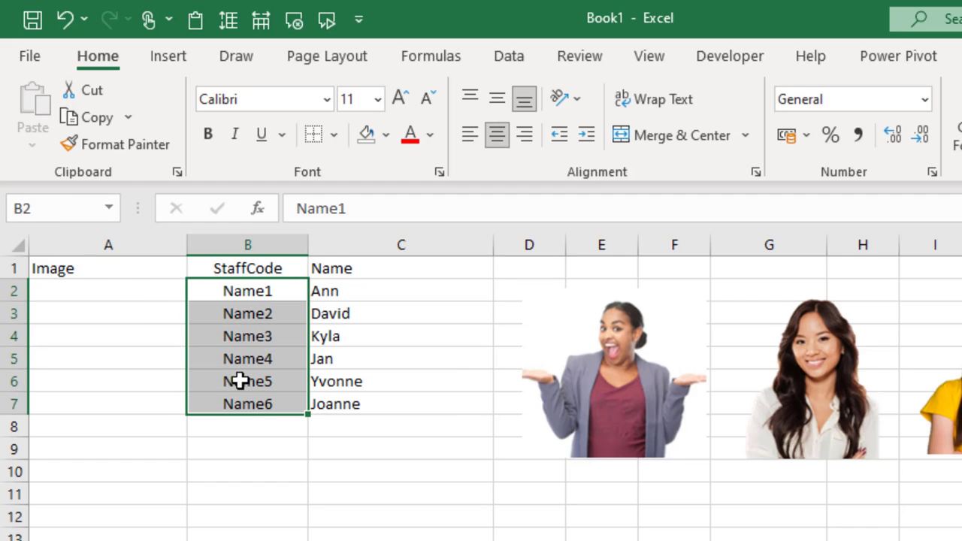
click(93, 272)
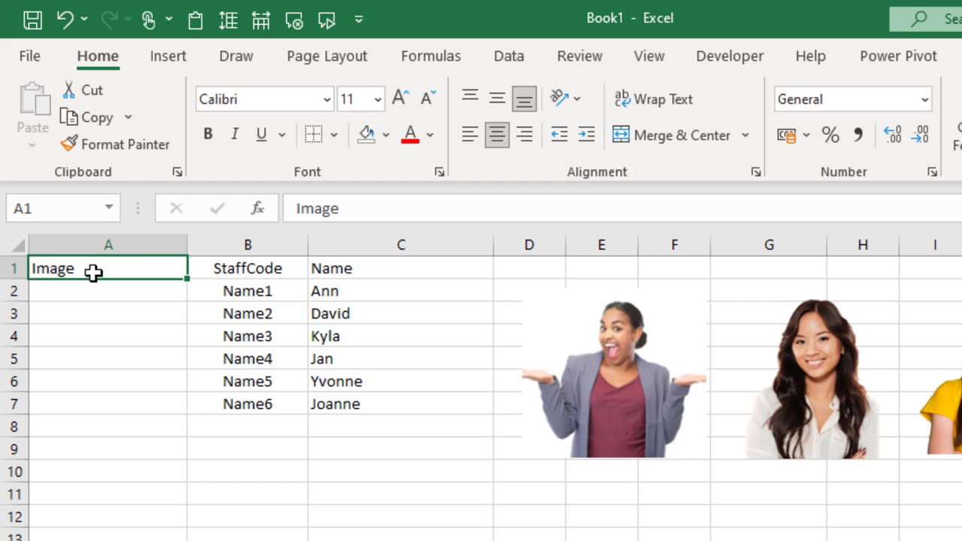
drag(94, 272, 330, 414)
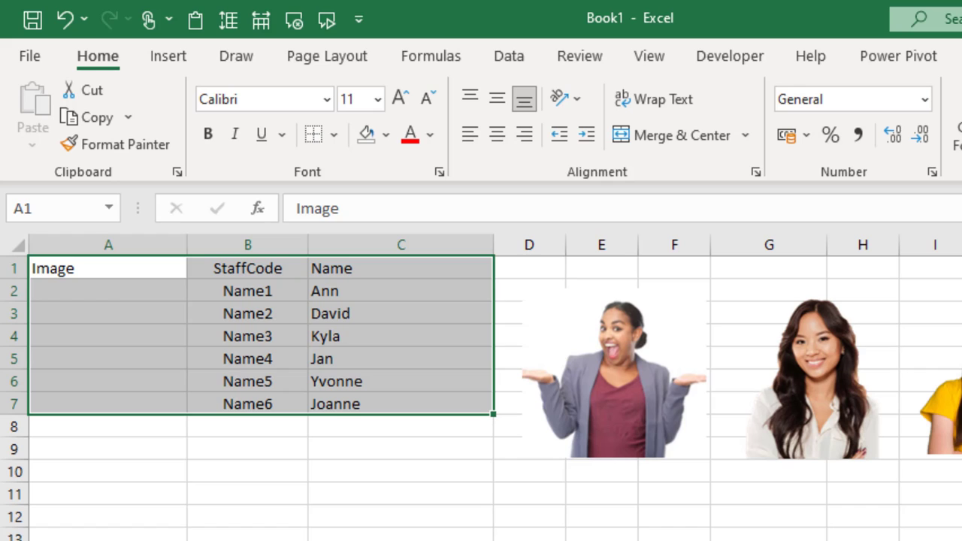
click(448, 63)
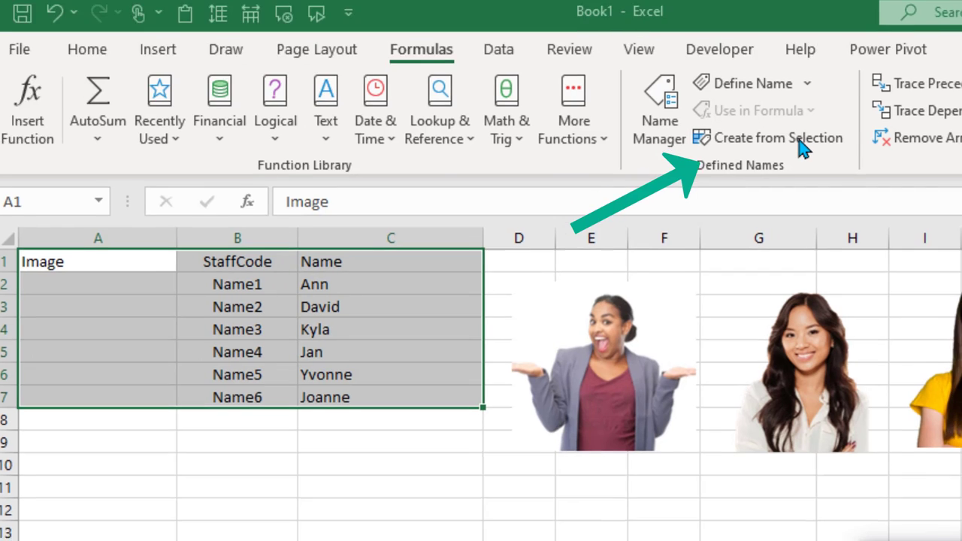
click(801, 141)
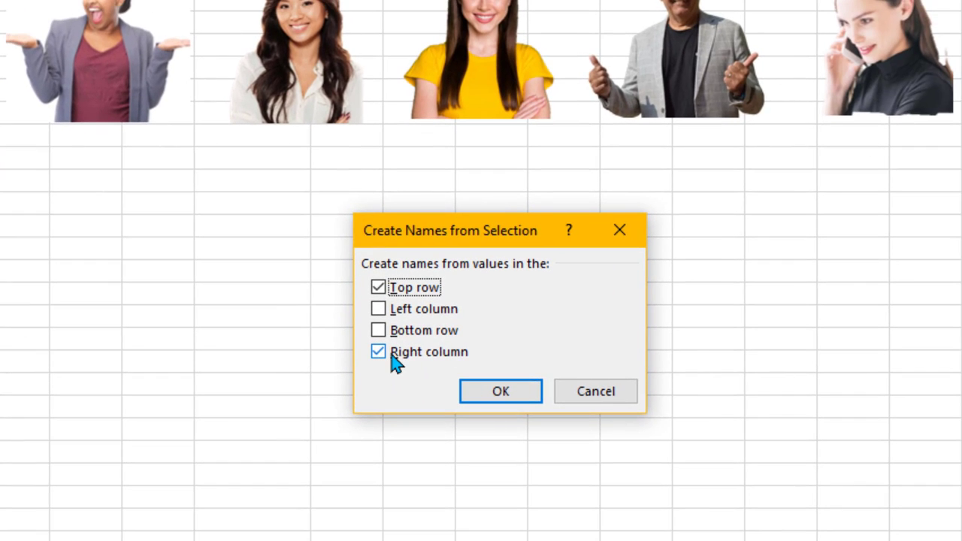
click(379, 352)
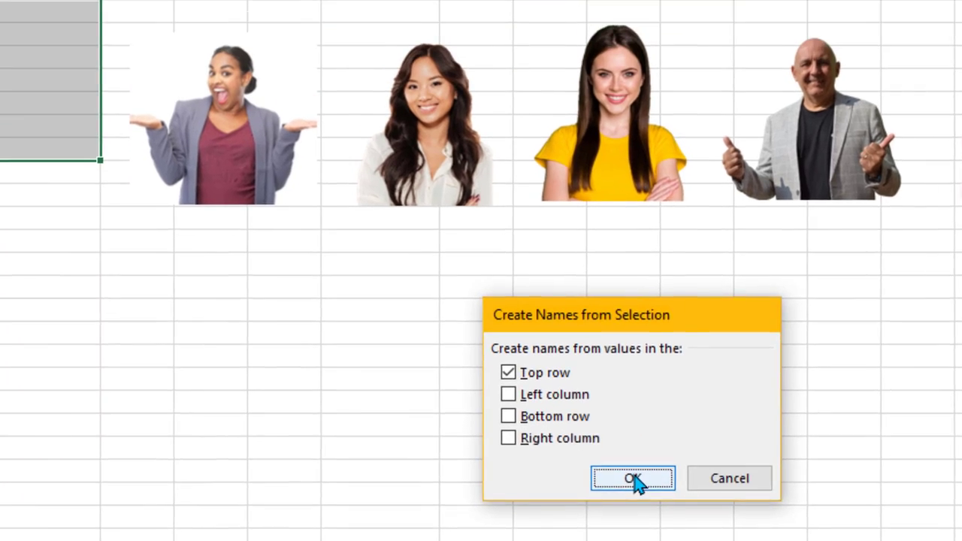
click(500, 391)
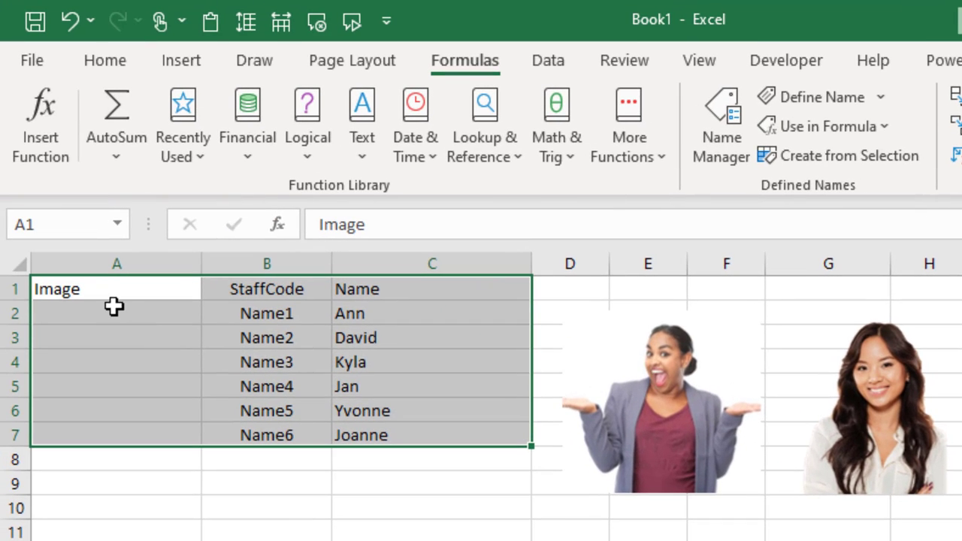
drag(108, 313, 117, 433)
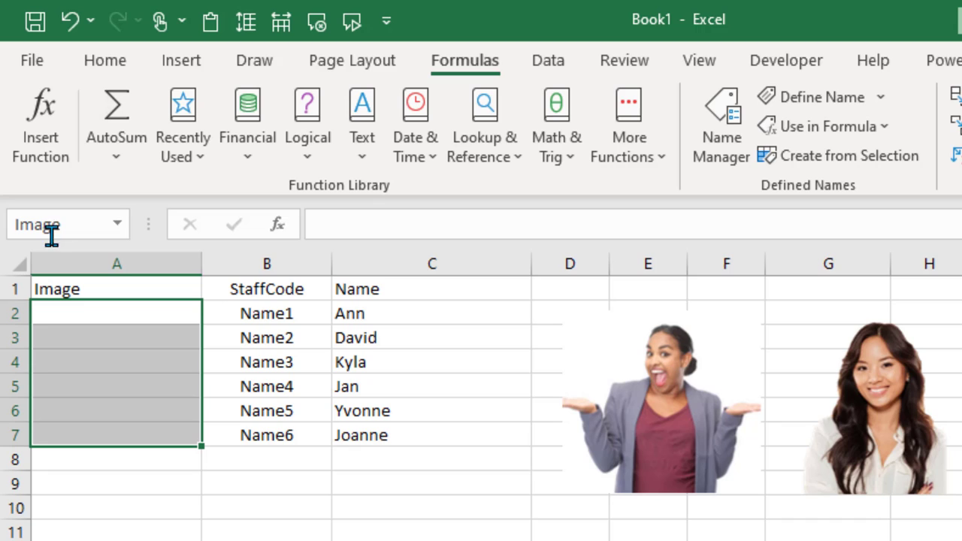
drag(266, 316, 267, 434)
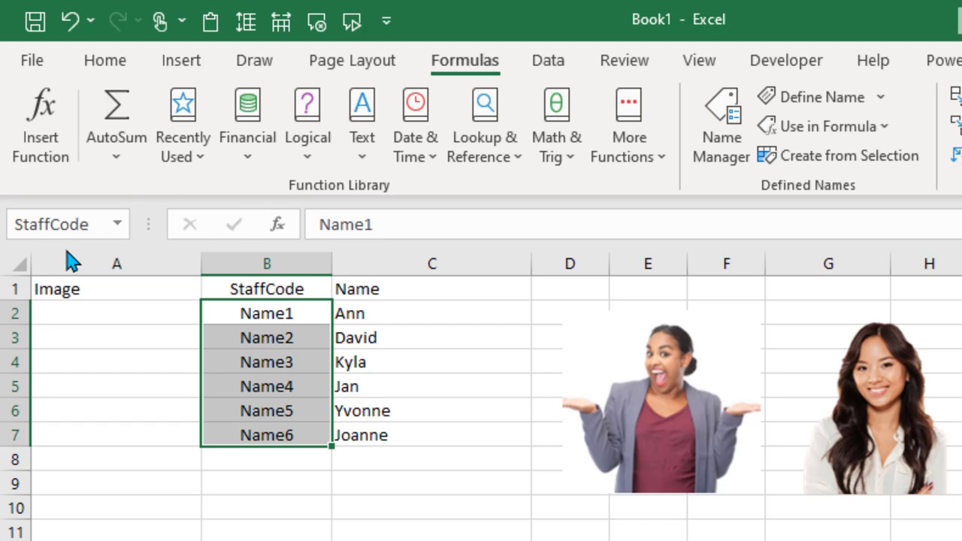
drag(399, 320, 398, 435)
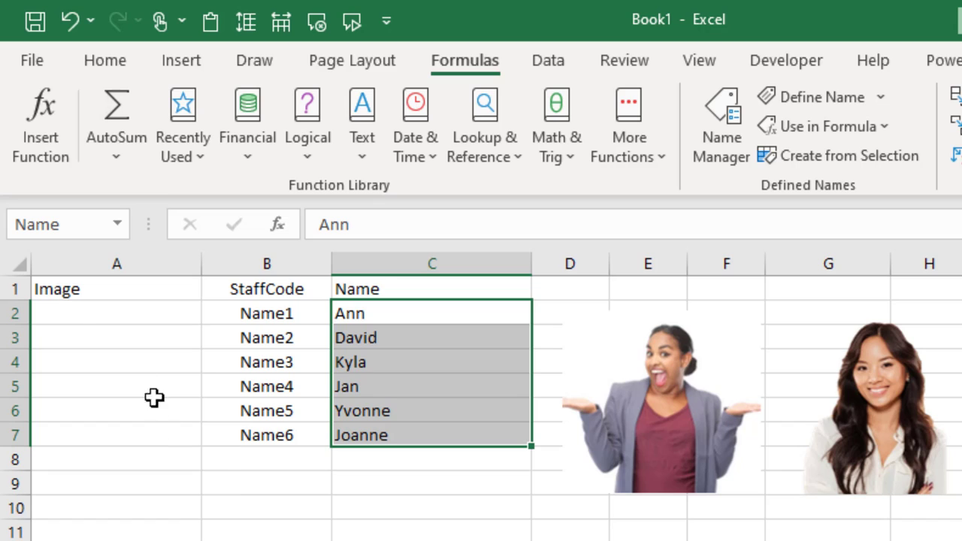
click(66, 314)
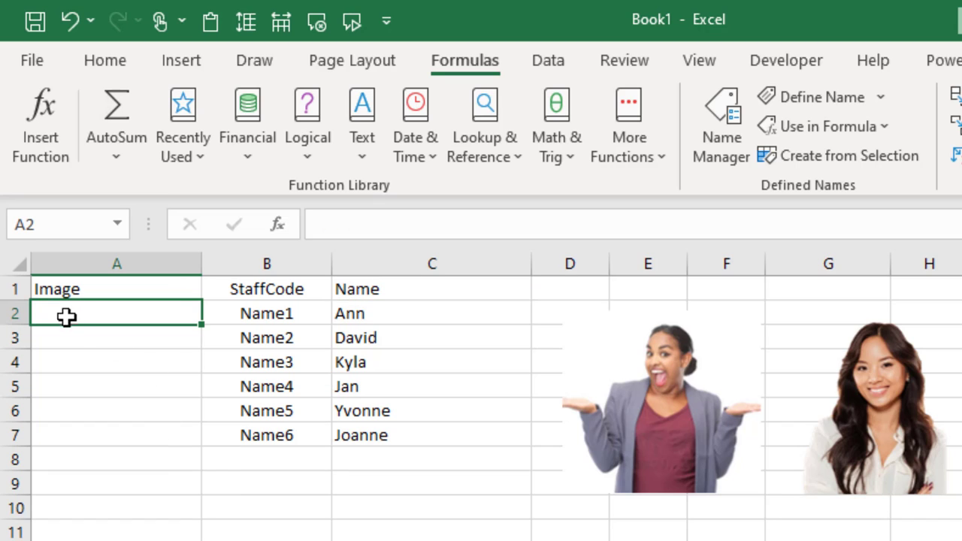
click(95, 339)
click(94, 358)
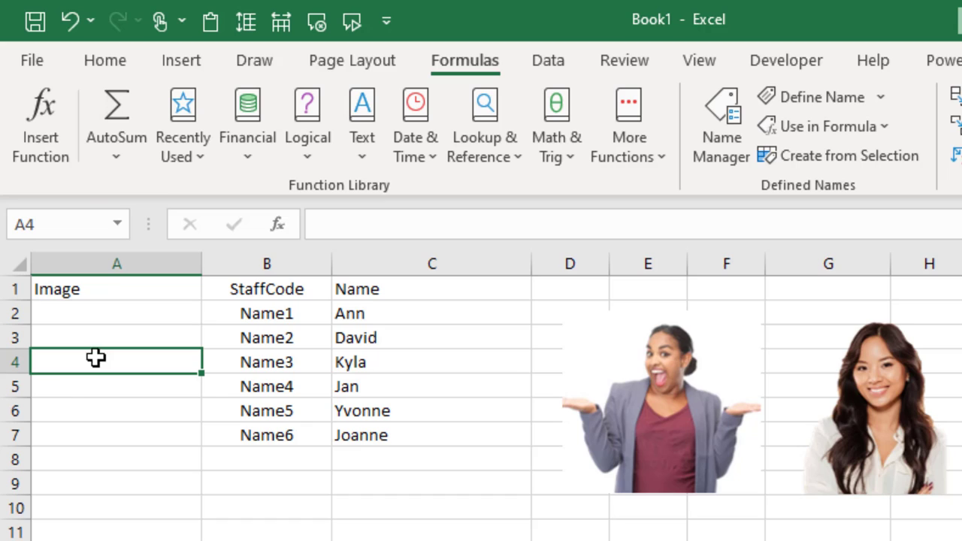
click(86, 385)
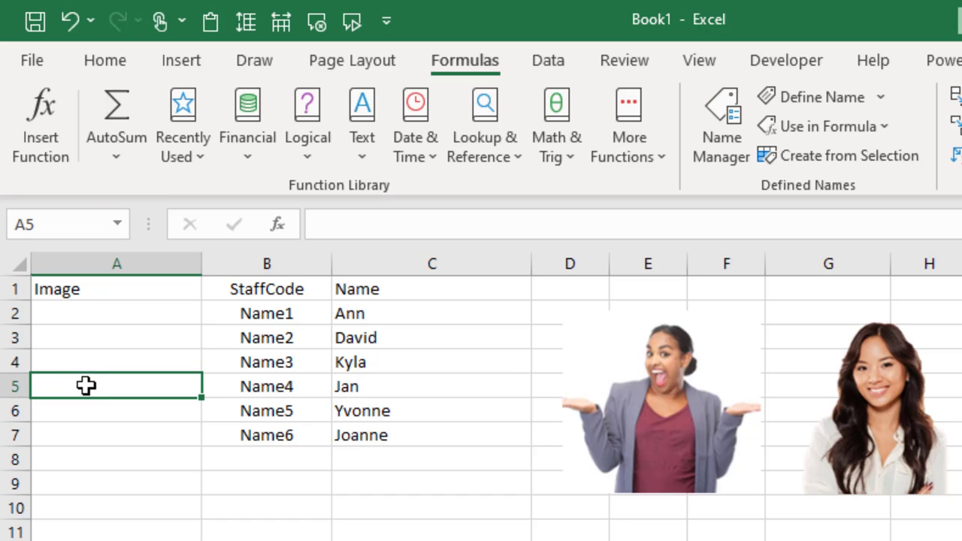
click(266, 316)
click(269, 339)
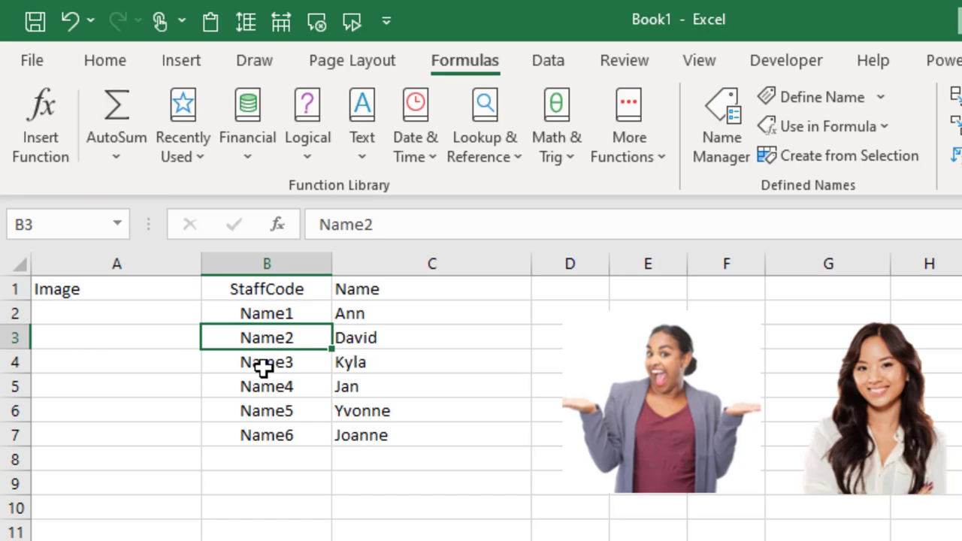
click(263, 367)
Name the Image cells A2:A7 from the StaffCode values in their right column.
click(107, 315)
drag(108, 316, 272, 425)
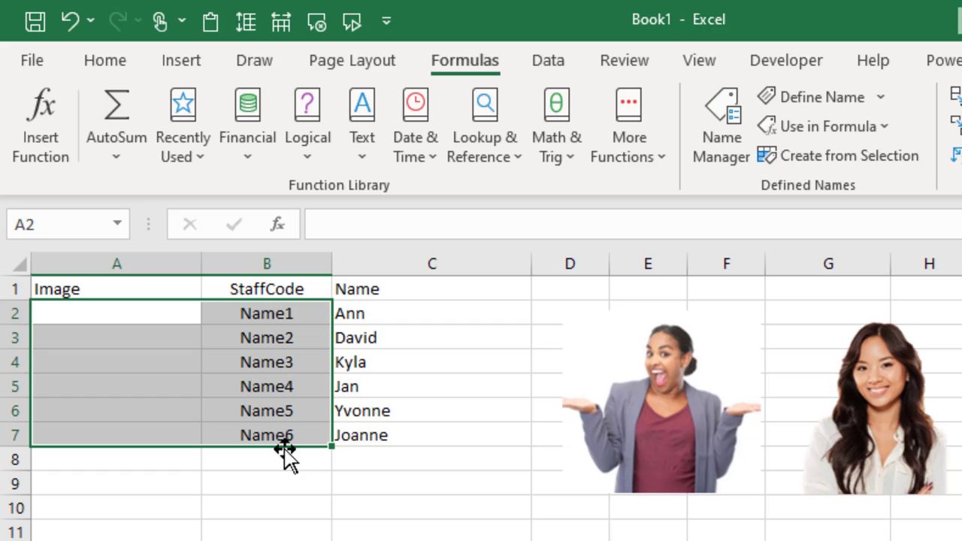
click(887, 159)
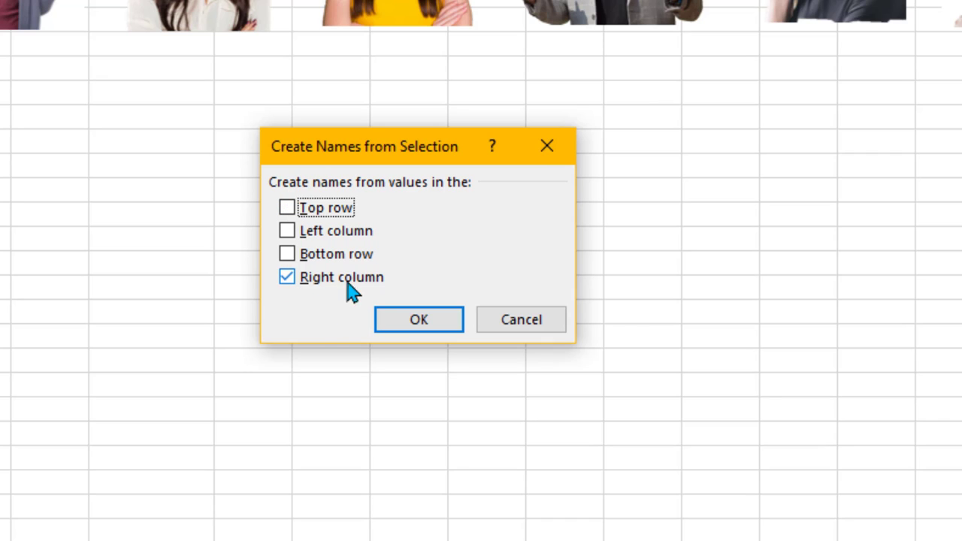
click(413, 326)
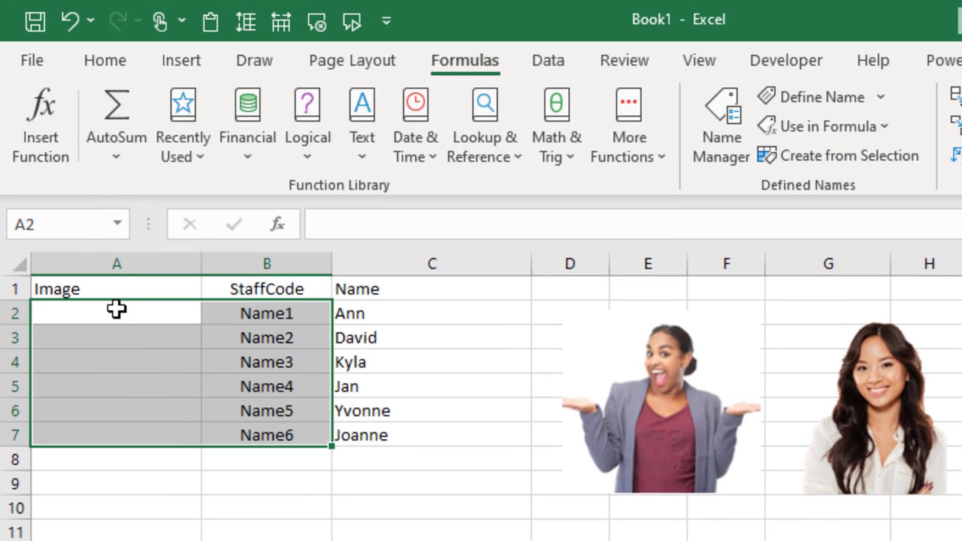
Check cells A2, A3 and A4 to confirm their new names.
click(113, 310)
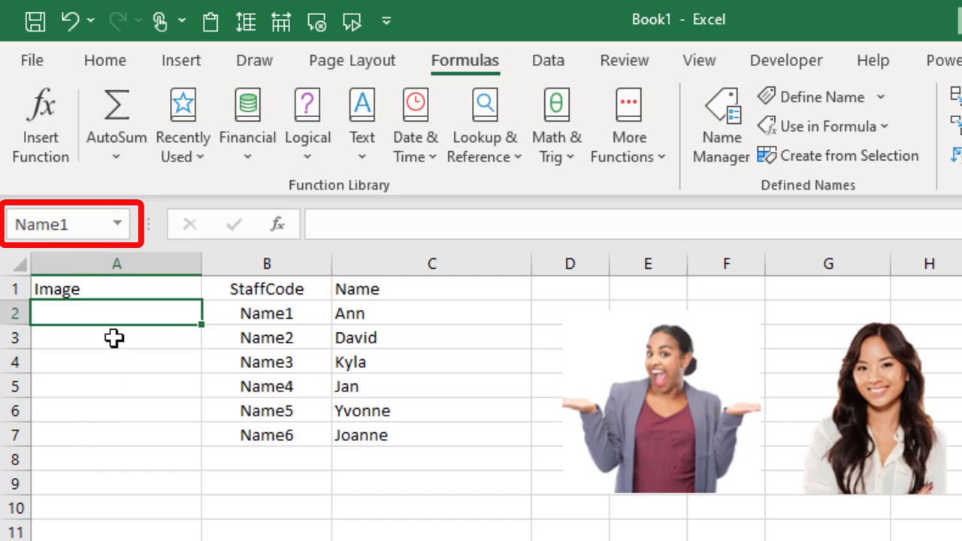
click(119, 337)
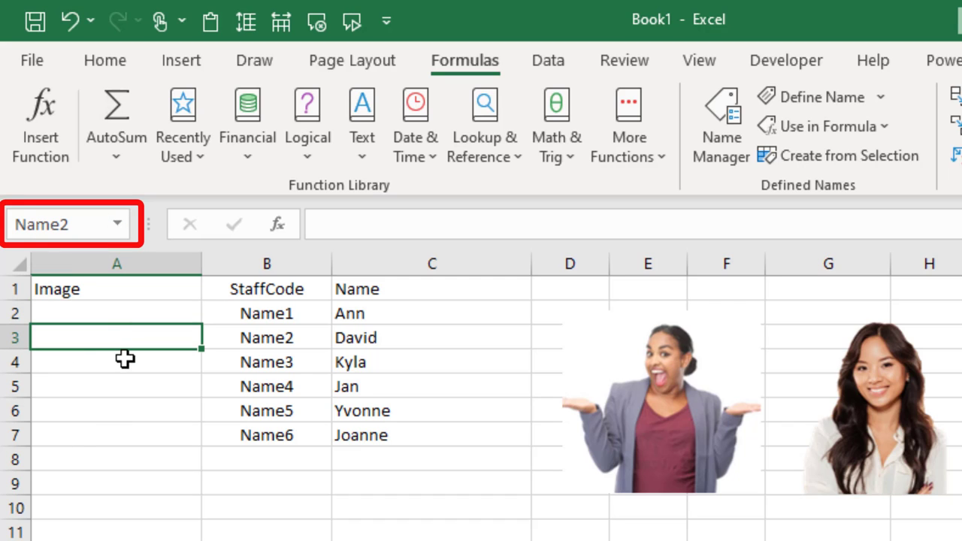
click(125, 359)
click(432, 535)
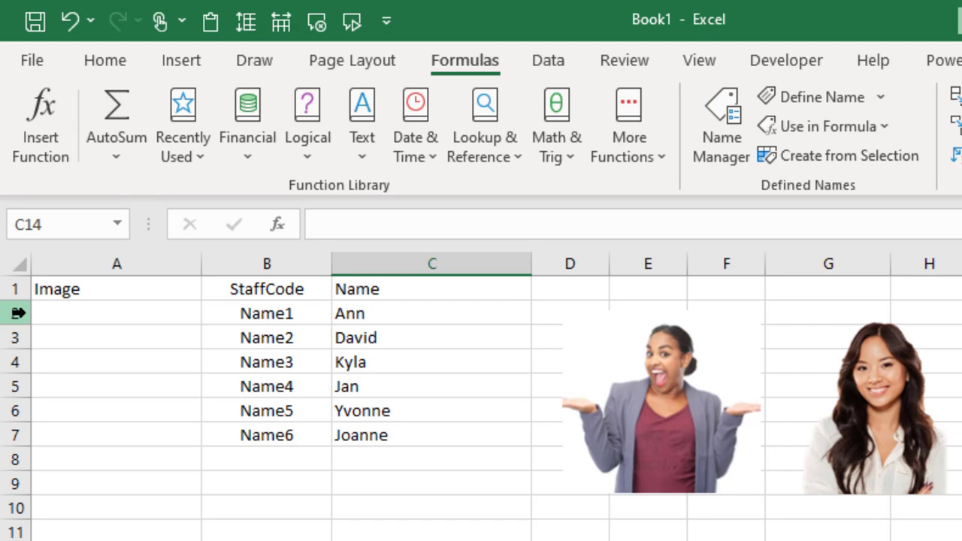
Make rows 2 to 7 much taller.
drag(16, 312, 10, 537)
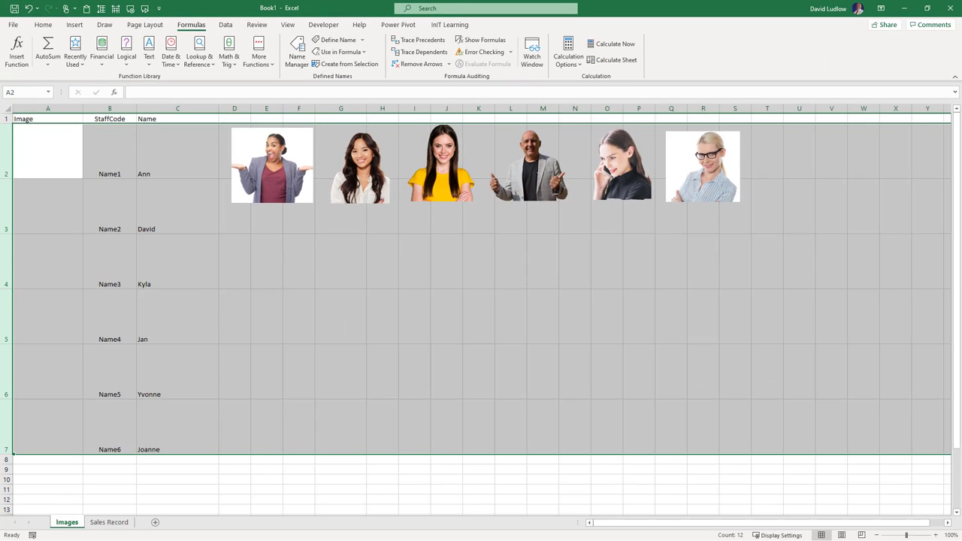
drag(9, 454, 9, 476)
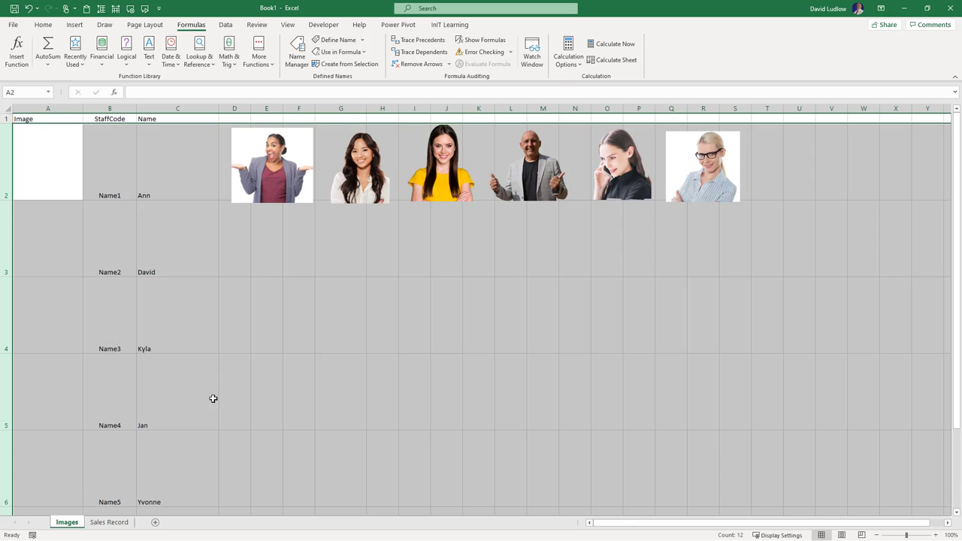
scroll(227, 382, down, 1)
scroll(236, 384, up, 1)
Widen column A and move the first staff photo into cell A2.
drag(82, 111, 112, 109)
click(54, 110)
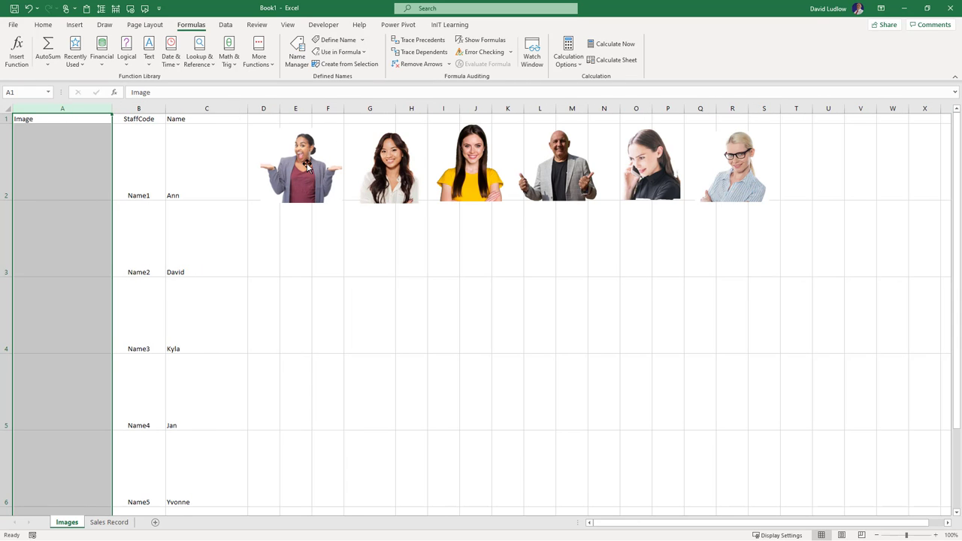
drag(306, 167, 67, 166)
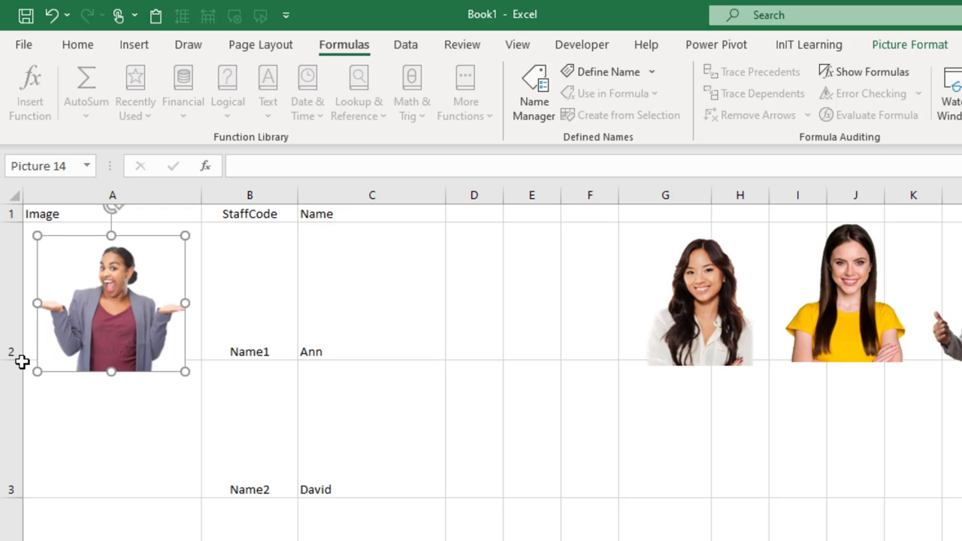
Enlarge row 2 and nudge the first photo up and left inside A2.
drag(9, 357, 8, 381)
drag(75, 320, 75, 317)
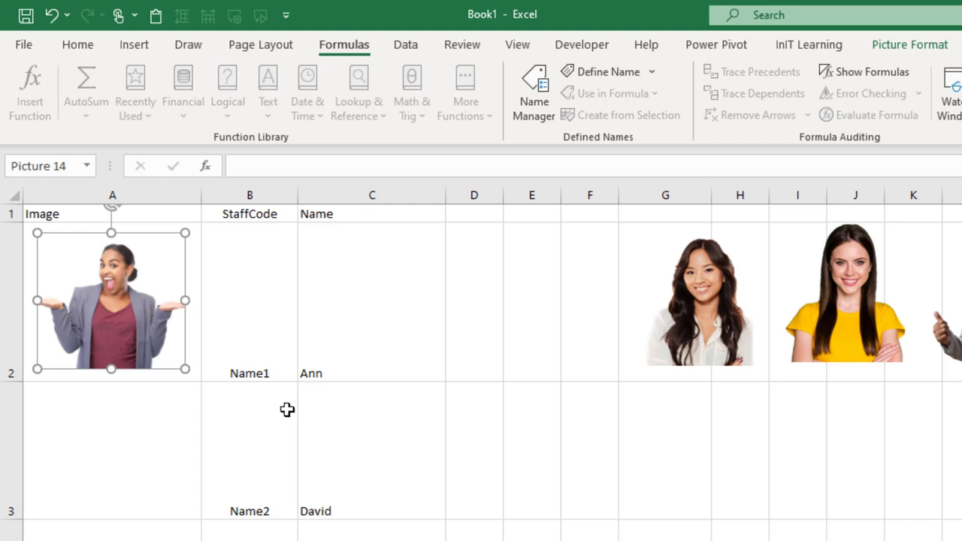
key(Up)
key(Up)
key(Up)
key(Up)
key(Up)
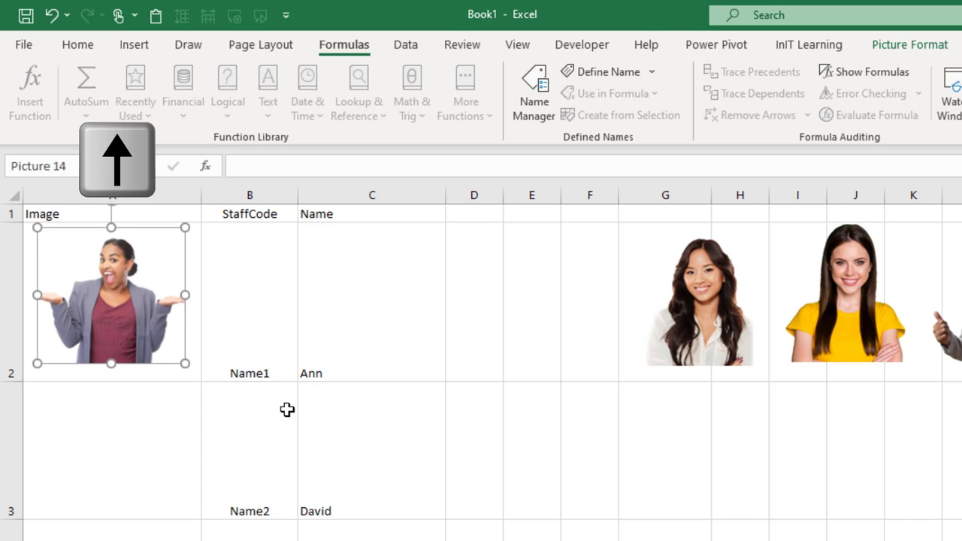
key(Left)
key(Left)
key(Left)
key(Left)
key(Left)
key(Left)
key(Left)
key(Left)
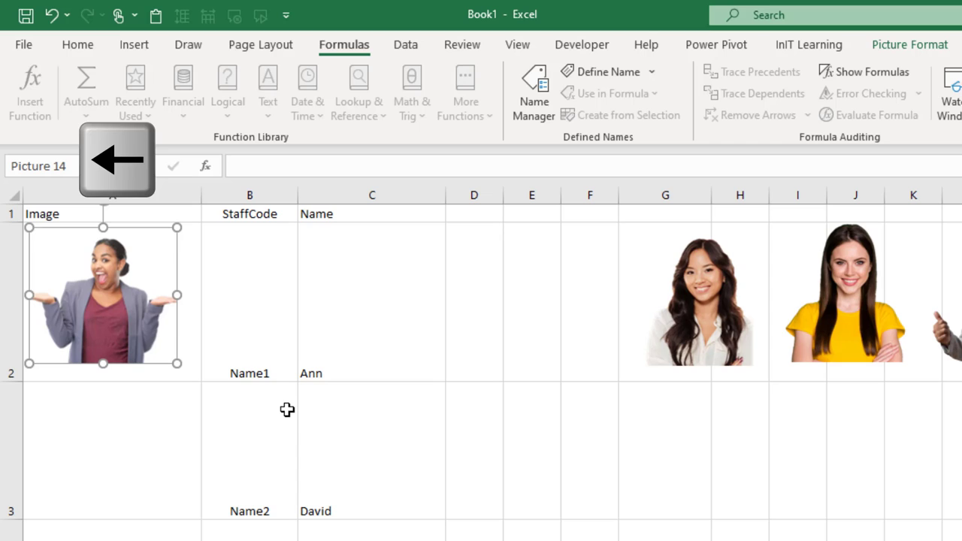
Trim column A and row 2 to the photo, and move the long-haired woman's photo over C2–D2.
mouse_move(201, 188)
mouse_down()
mouse_move(201, 198)
mouse_move(189, 196)
mouse_up()
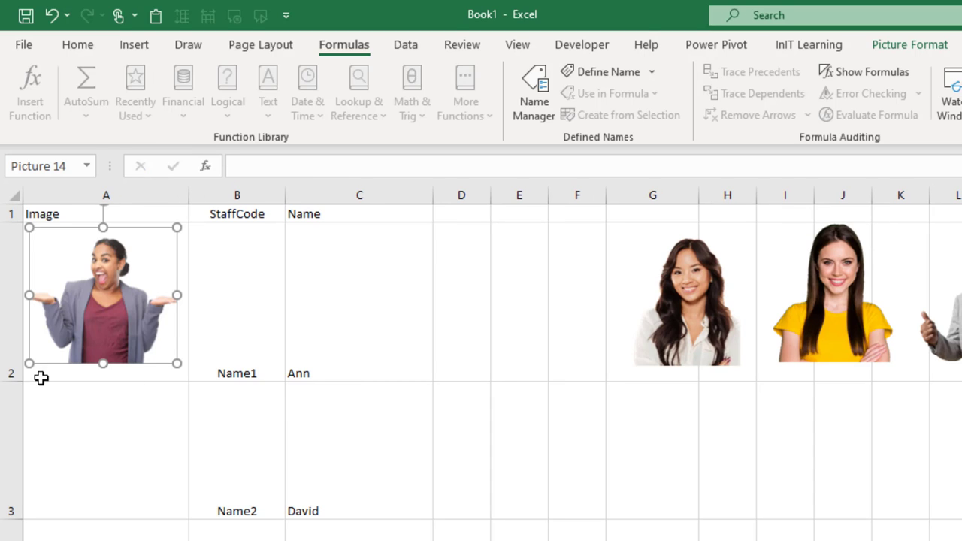
drag(13, 382, 15, 371)
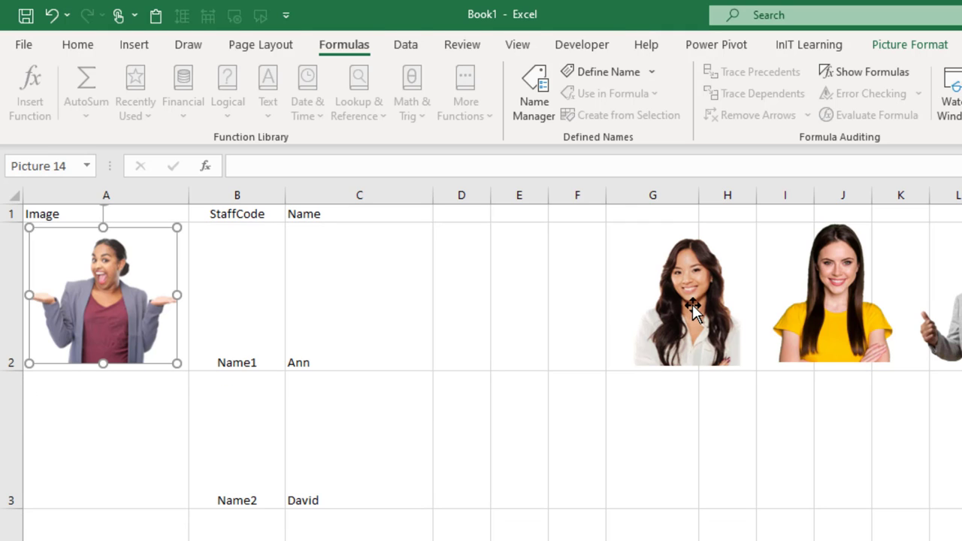
drag(691, 300, 110, 464)
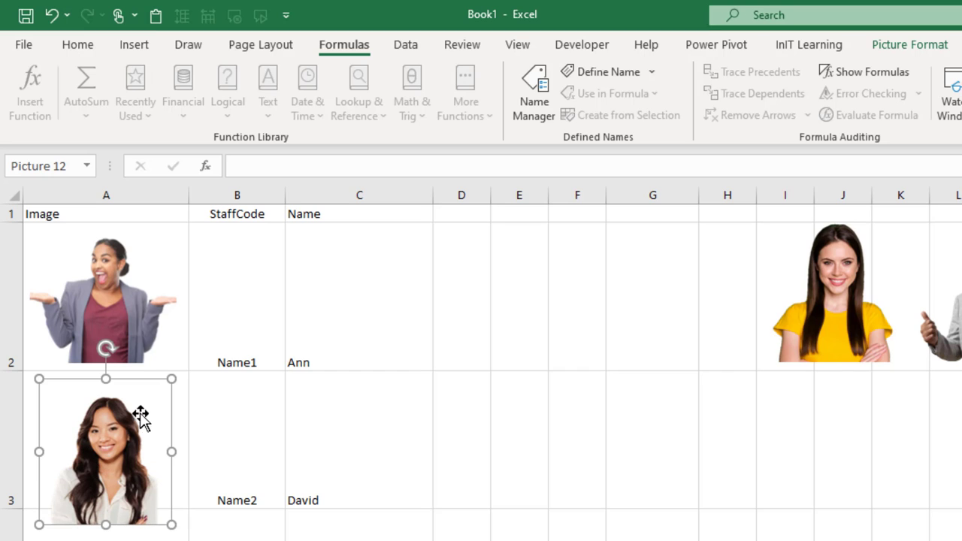
drag(100, 429, 427, 363)
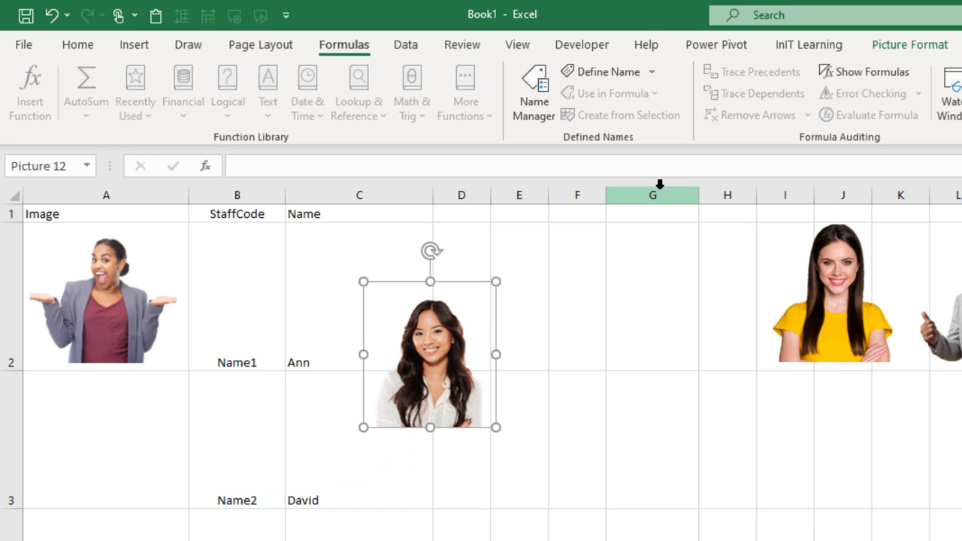
Crop the long-haired woman's photo down to a head-and-shoulders portrait.
click(925, 47)
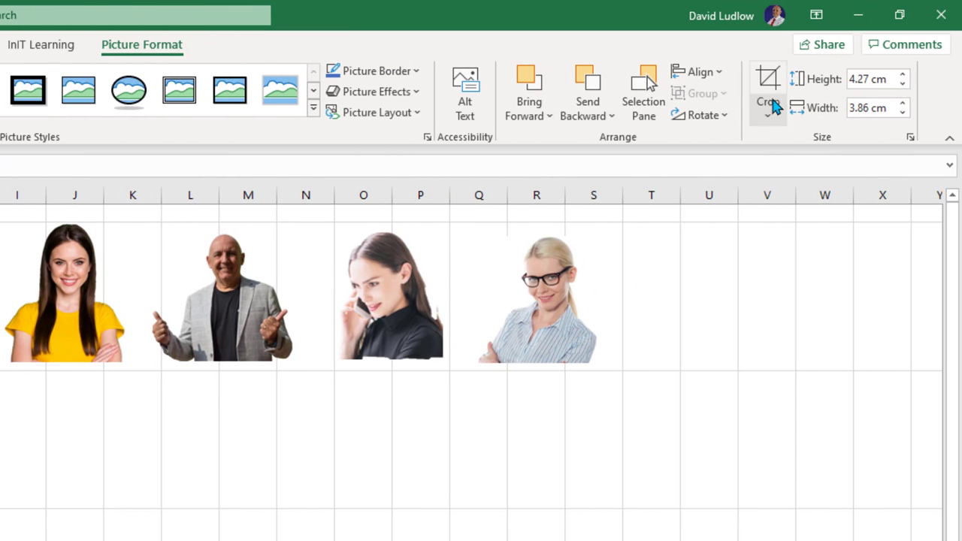
click(770, 86)
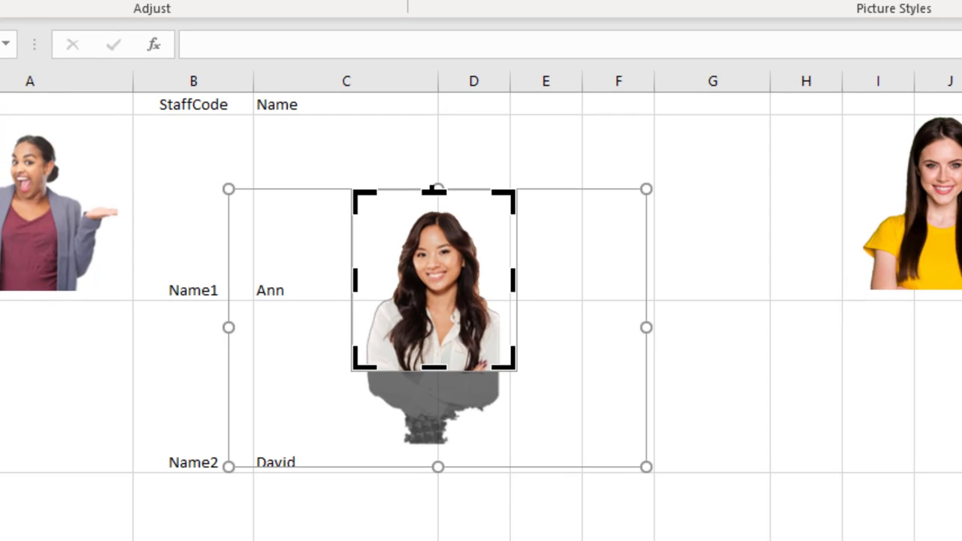
drag(432, 192, 436, 210)
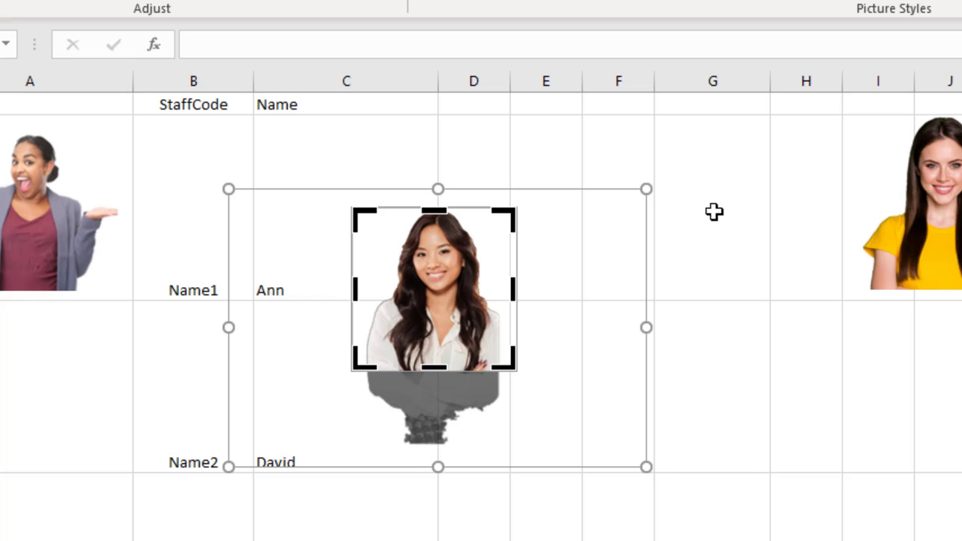
key(Escape)
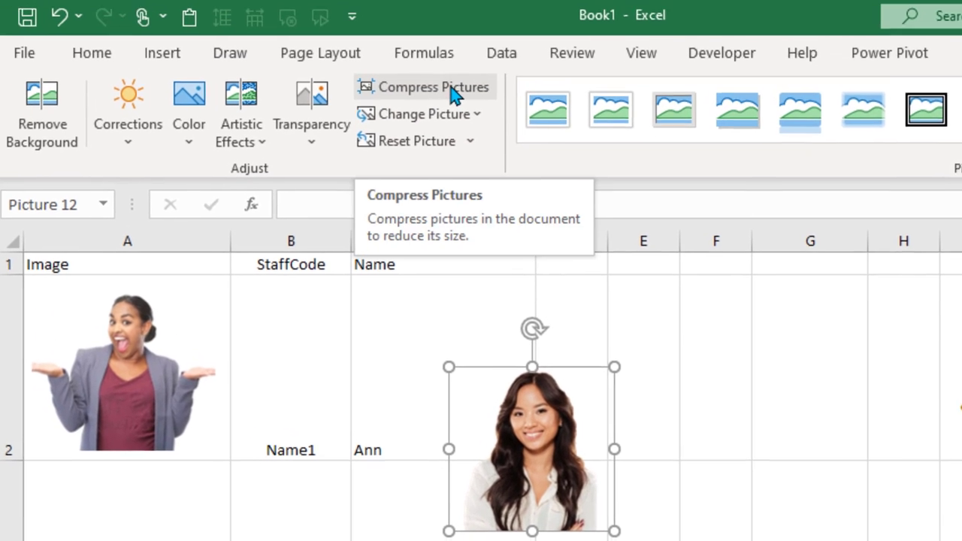
Compress every picture in the workbook, deleting their cropped areas.
click(457, 96)
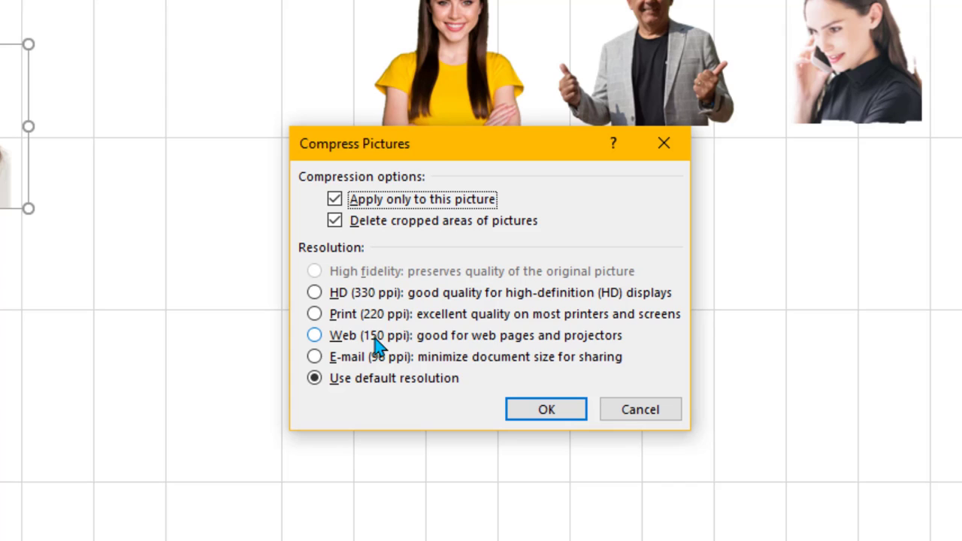
click(334, 200)
click(547, 412)
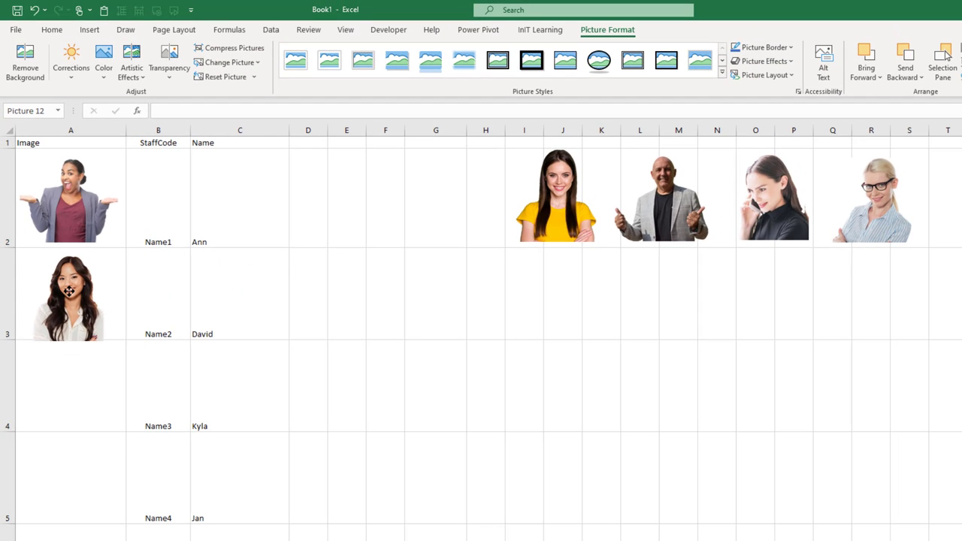
Place the long-haired woman's photo in A3 and narrow column A further.
drag(68, 291, 69, 287)
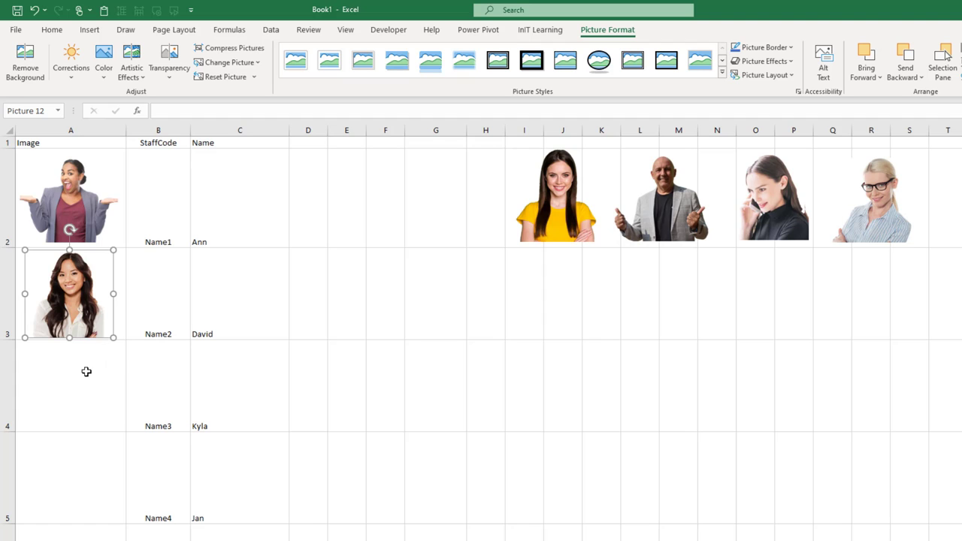
key(Left)
key(Left)
key(Left)
key(Left)
key(Left)
key(Left)
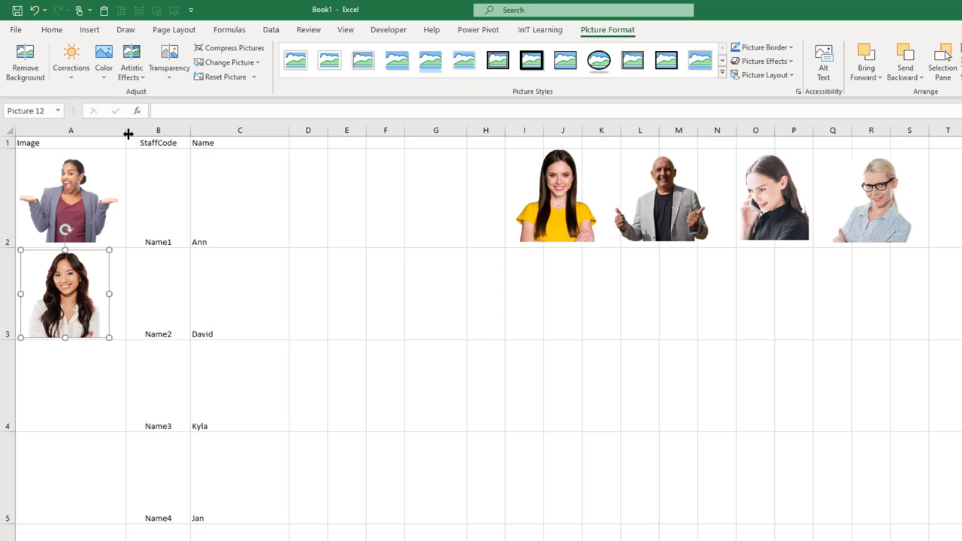
drag(128, 134, 124, 133)
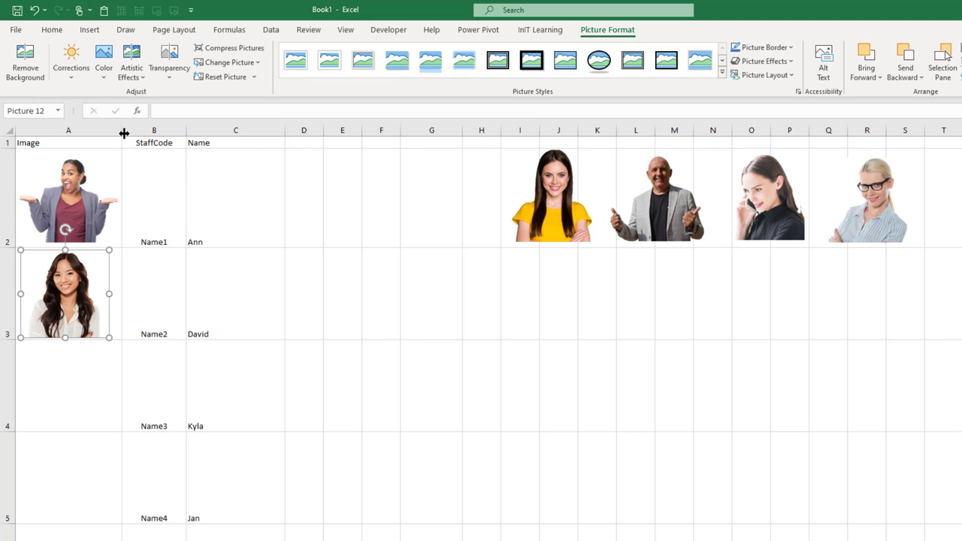
click(63, 397)
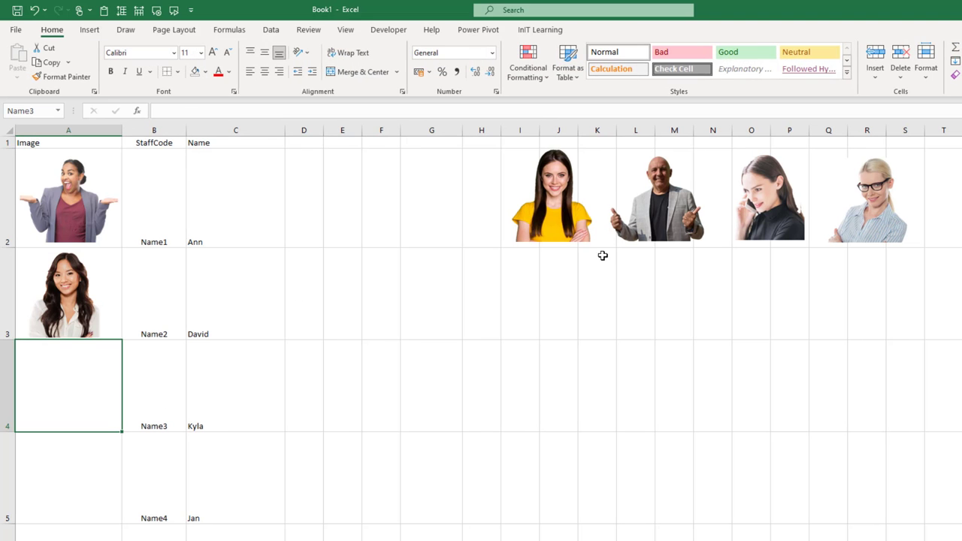
Move the yellow-shirt woman's photo to A4, the bald man's to A3, and the long-haired woman's to A5.
click(557, 200)
drag(557, 200, 68, 392)
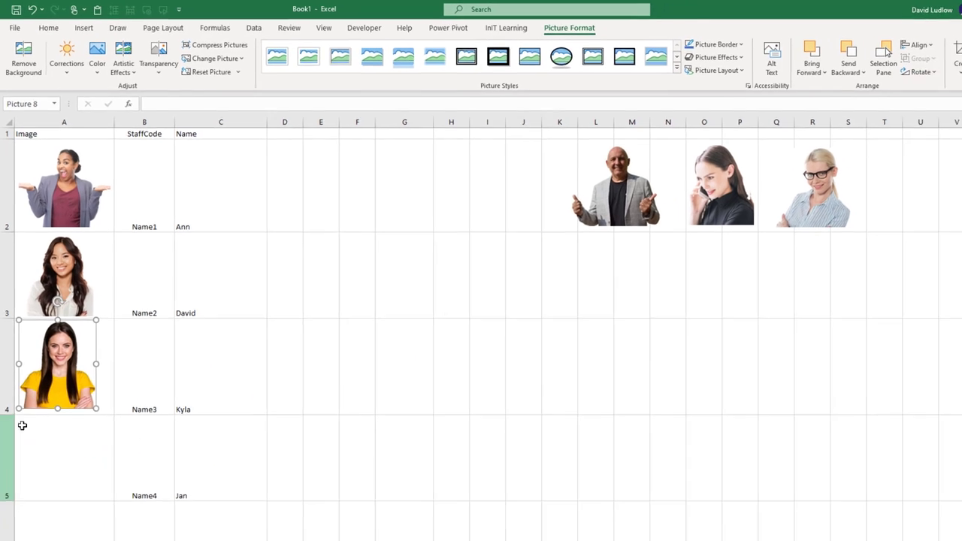
drag(628, 188, 77, 460)
drag(54, 244, 191, 390)
drag(58, 406, 55, 245)
drag(191, 391, 53, 406)
Move the last two staff photos into the bottom rows, with the blonde woman in A7.
drag(638, 169, 42, 486)
scroll(457, 309, down, 1)
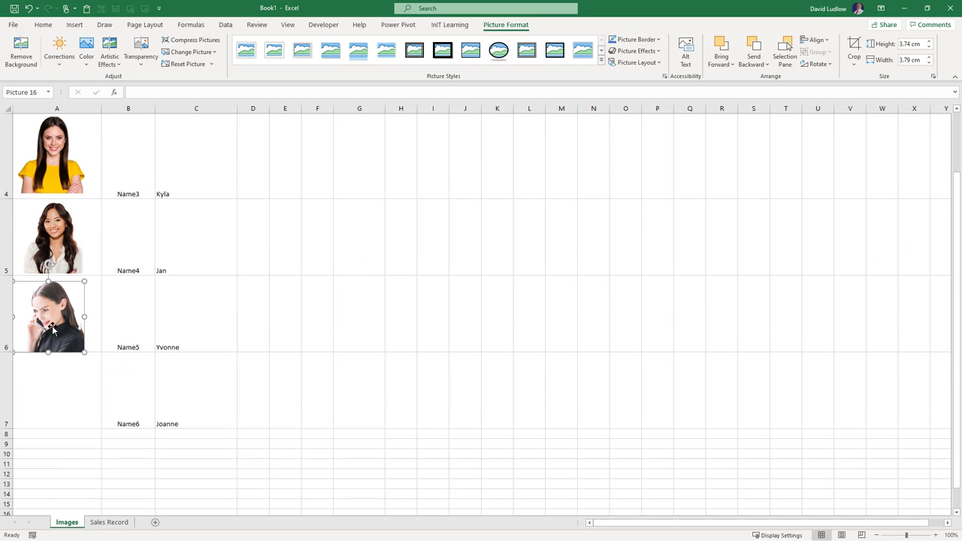
scroll(457, 309, up, 1)
drag(721, 165, 55, 474)
scroll(151, 511, up, 1)
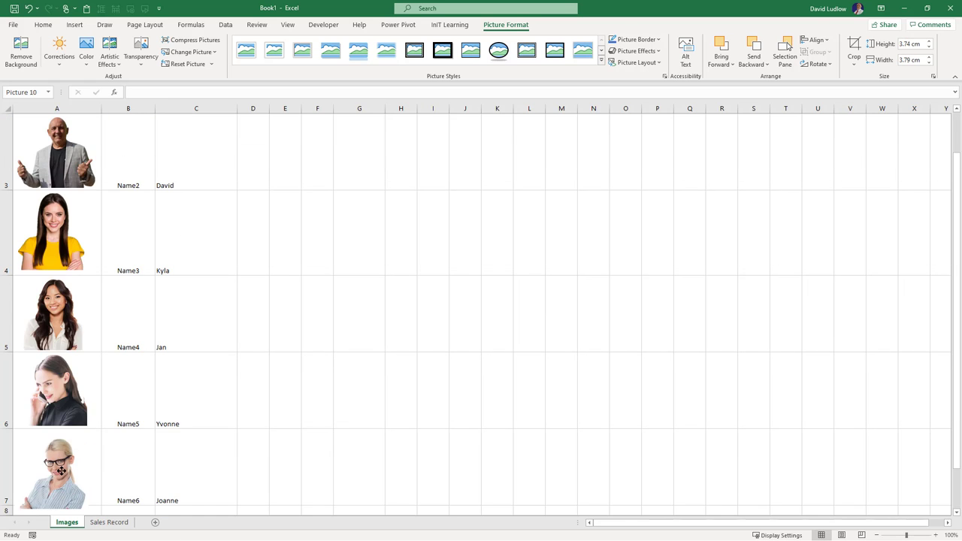
click(958, 515)
click(492, 389)
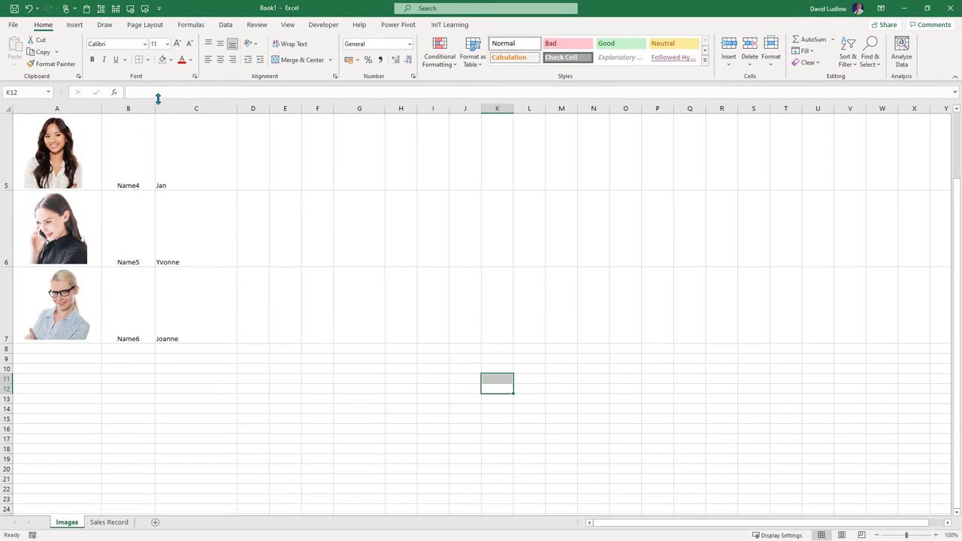
Scroll back to the top of the Images sheet.
scroll(176, 284, up, 2)
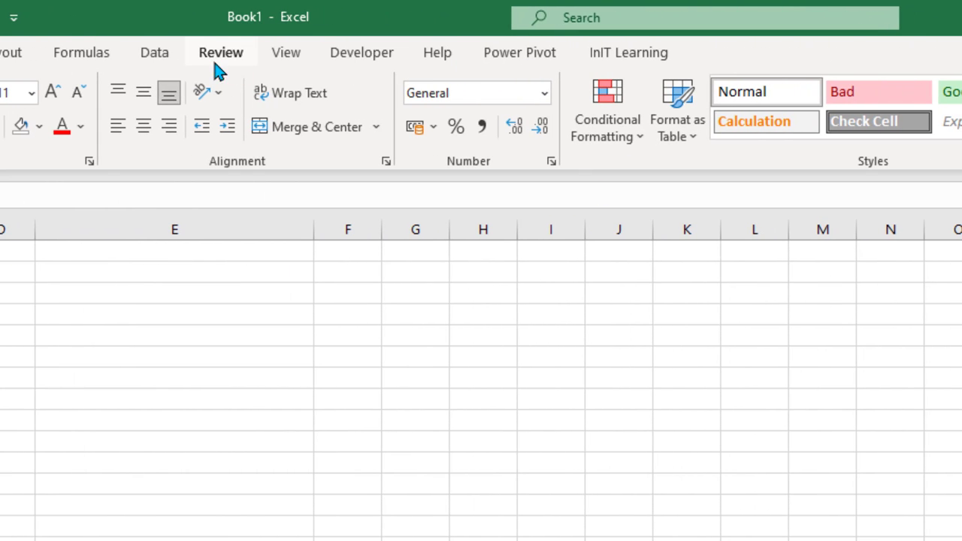
Set C2's Data Validation to allow a List with source =staffcode.
click(166, 61)
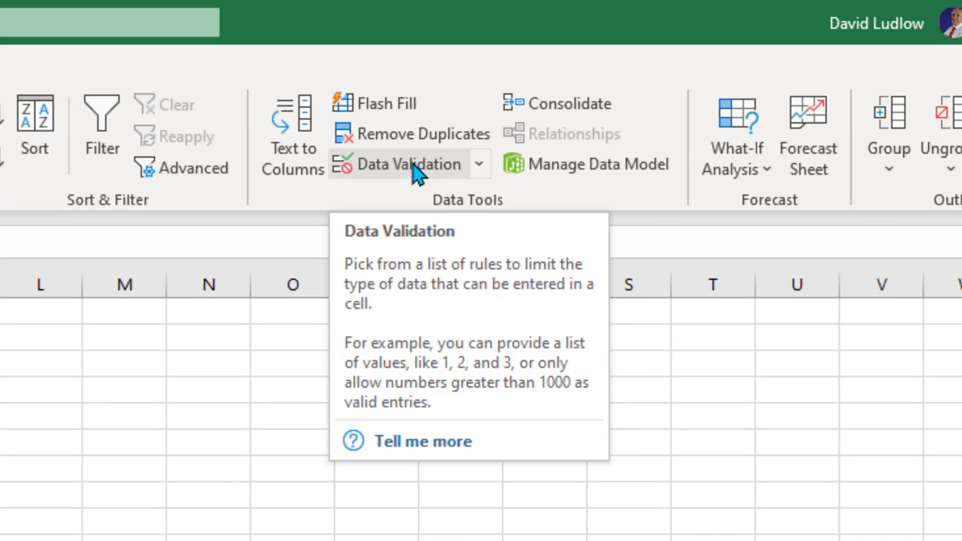
click(417, 173)
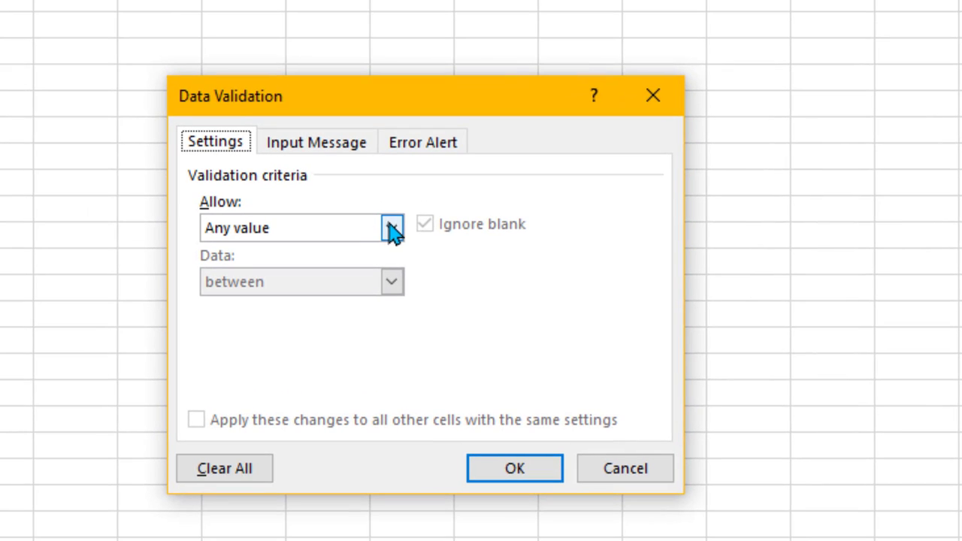
click(391, 229)
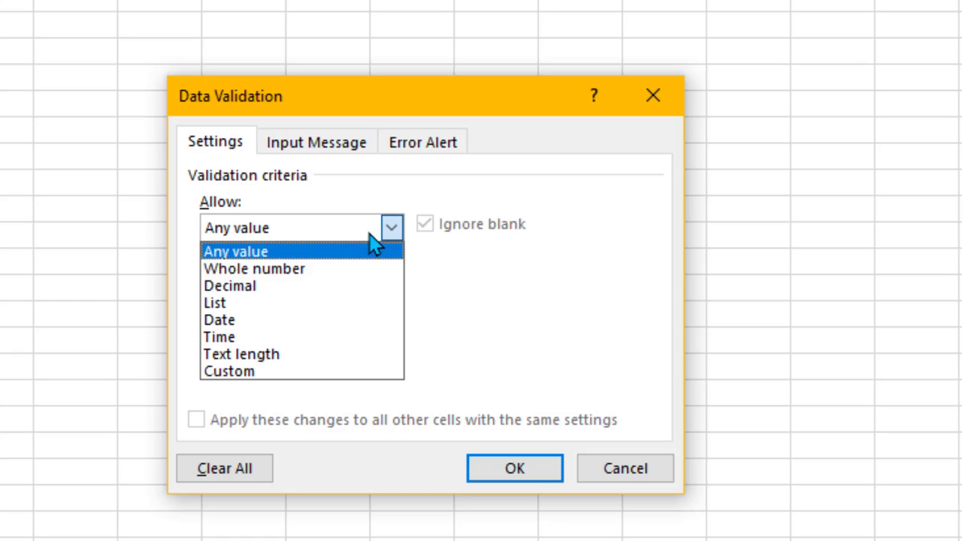
click(242, 302)
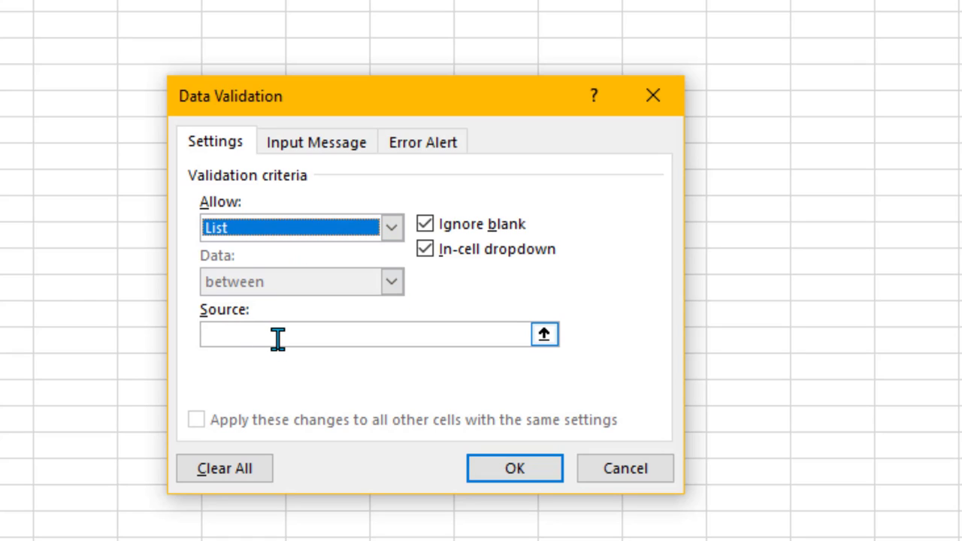
click(278, 338)
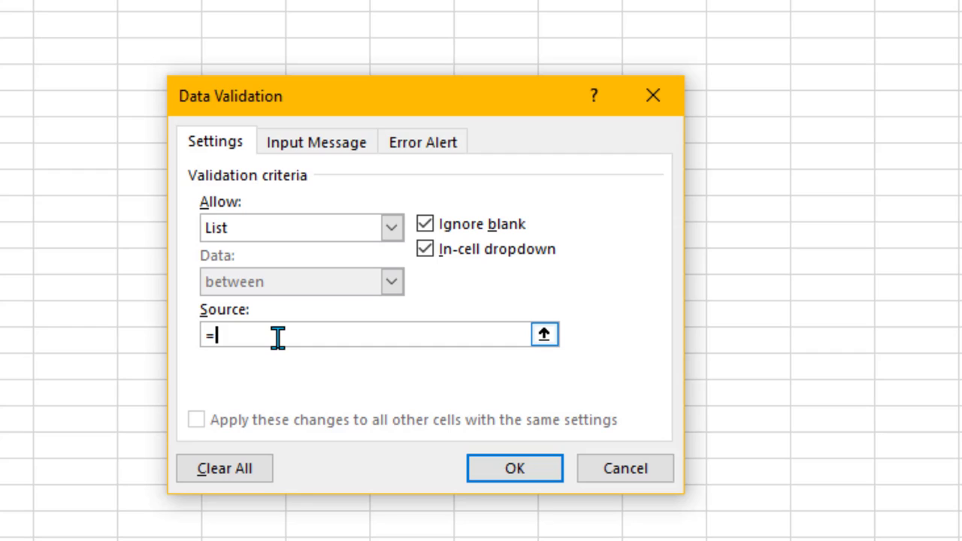
text(=staffcode)
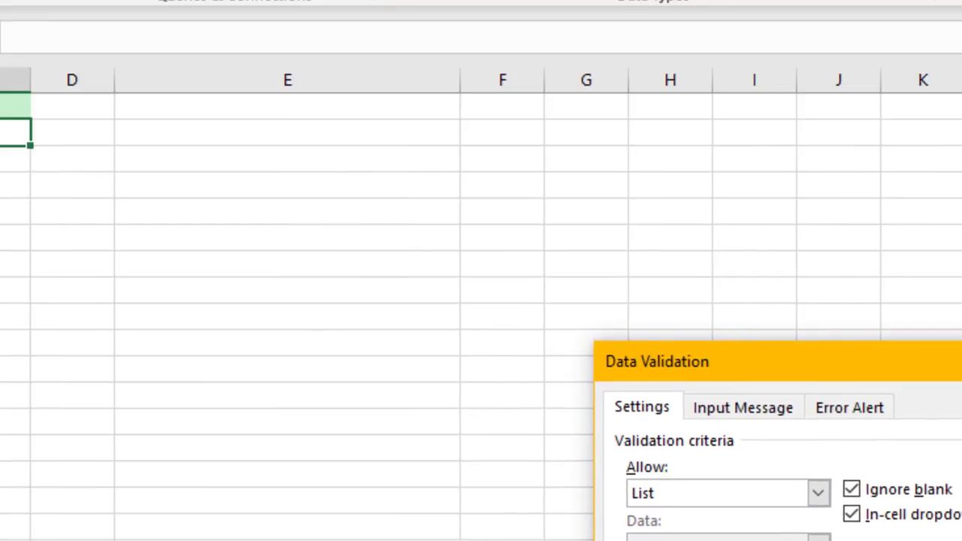
Confirm the validation, then pick Name3 and then Name4 from C2's dropdown.
click(523, 475)
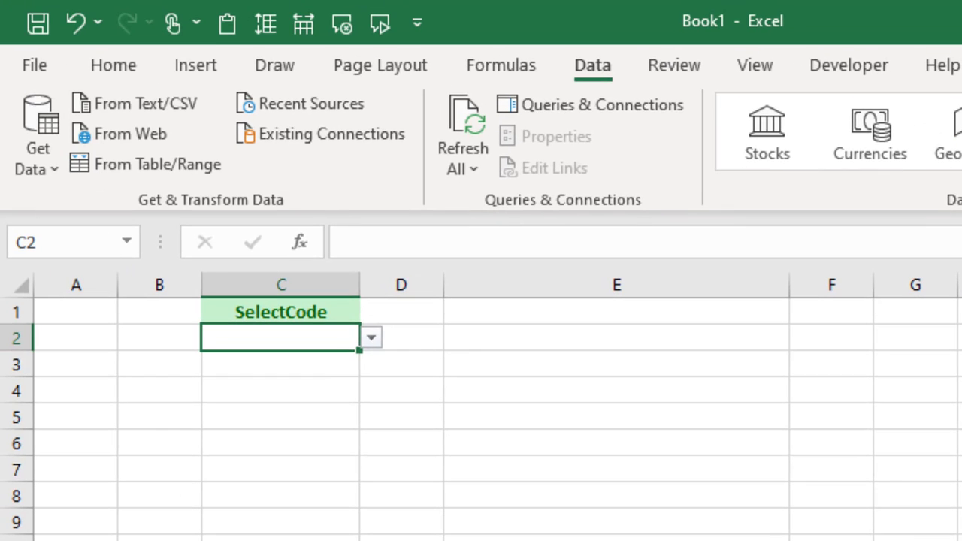
click(371, 340)
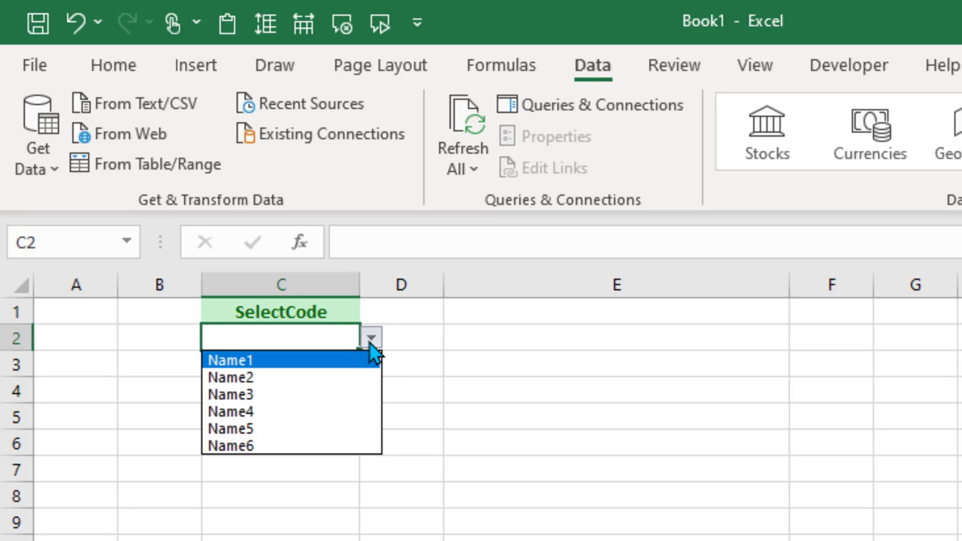
click(264, 396)
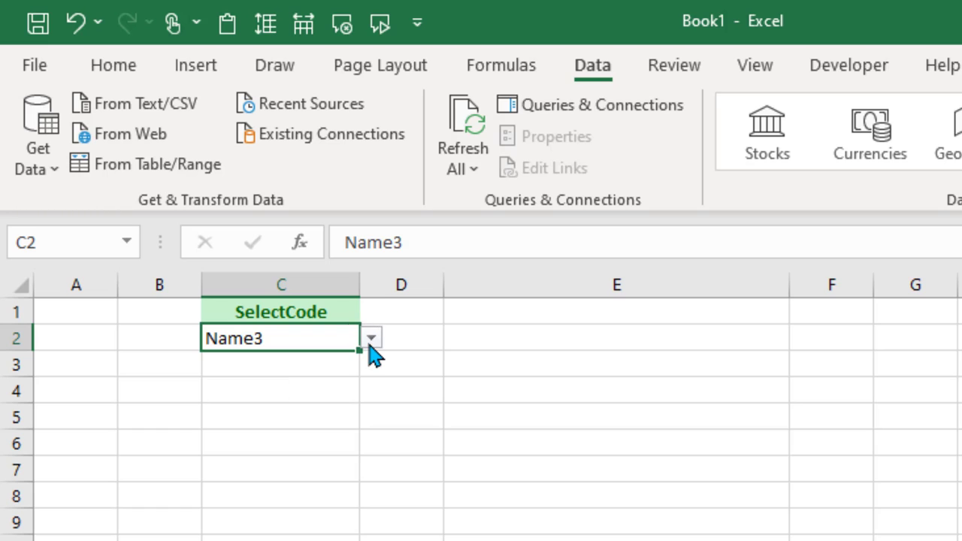
click(372, 342)
click(296, 412)
click(661, 537)
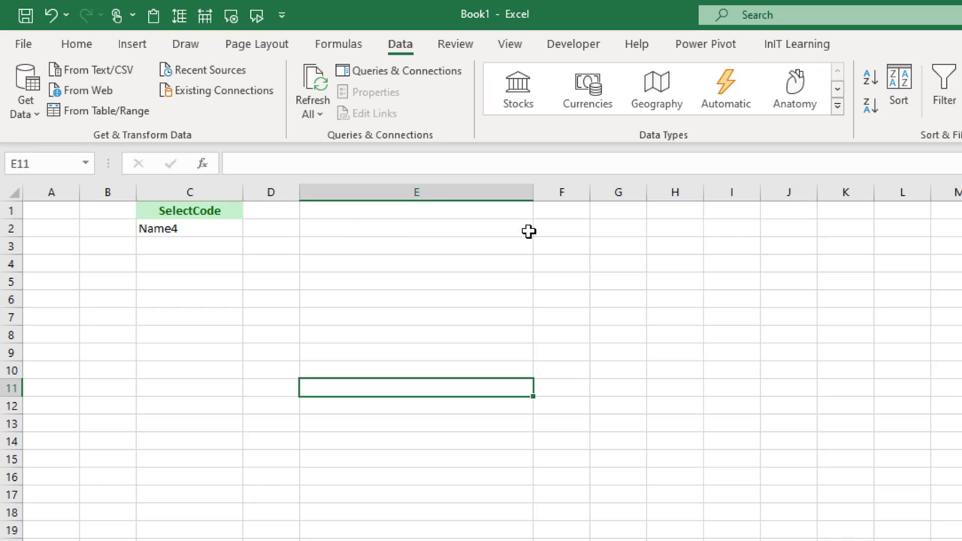
In E2, begin an INDEX formula over the Name range with a nested MATCH.
click(414, 231)
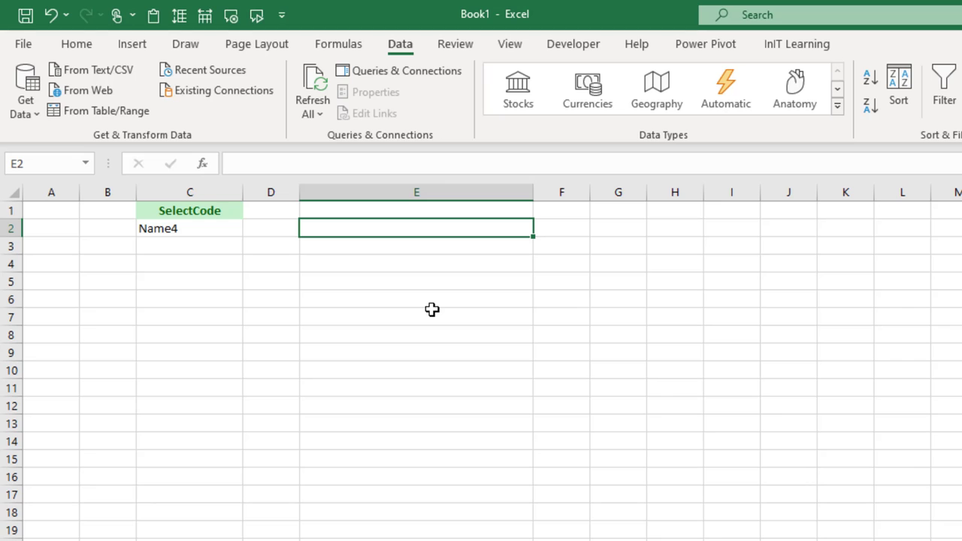
text(=)
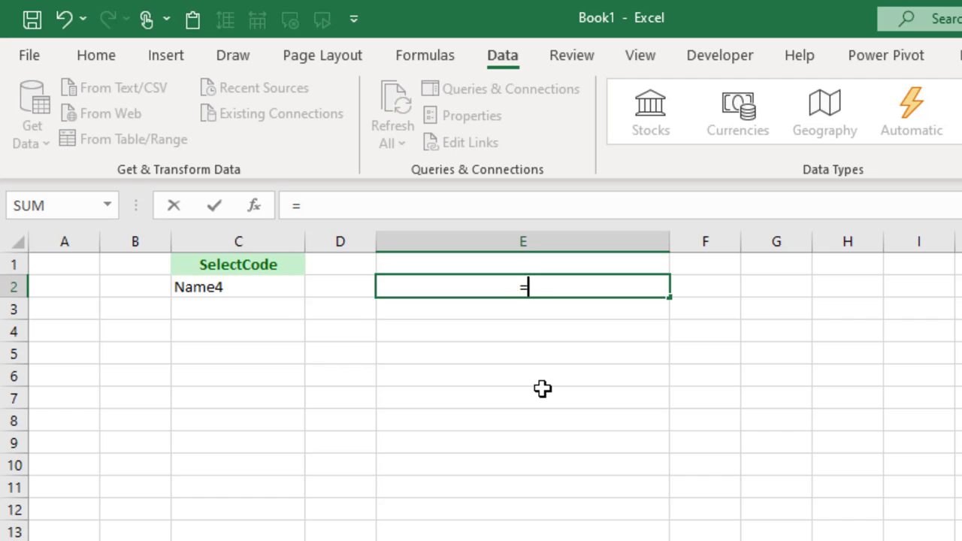
text(in)
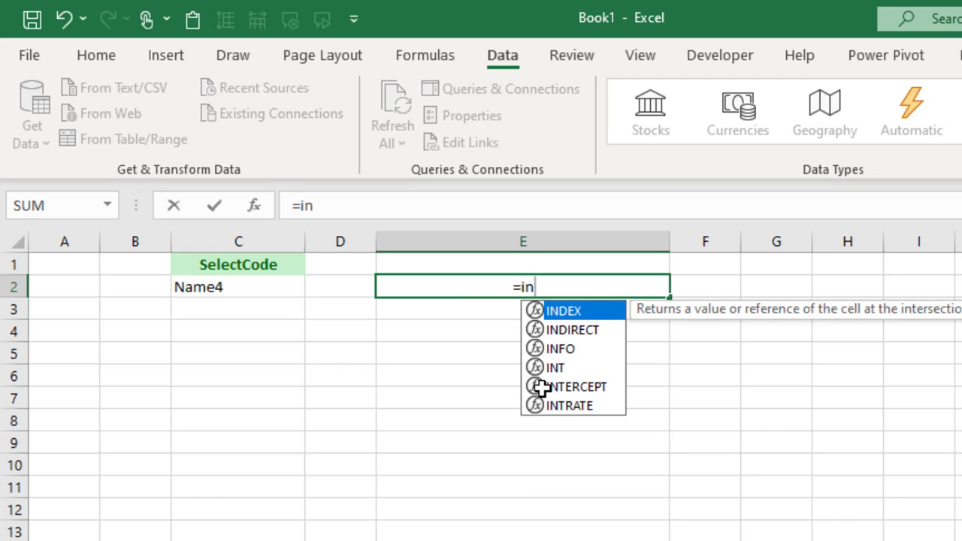
text(dex)
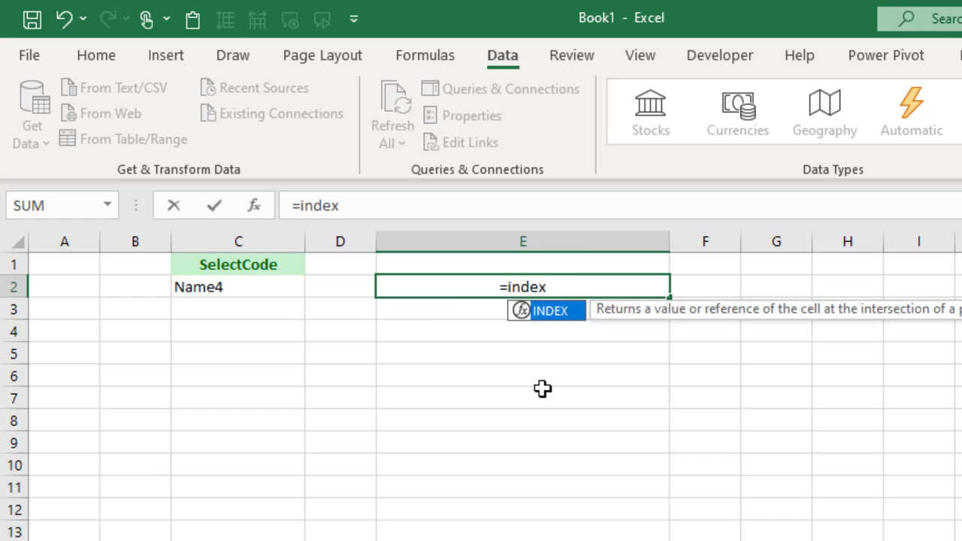
key(Tab)
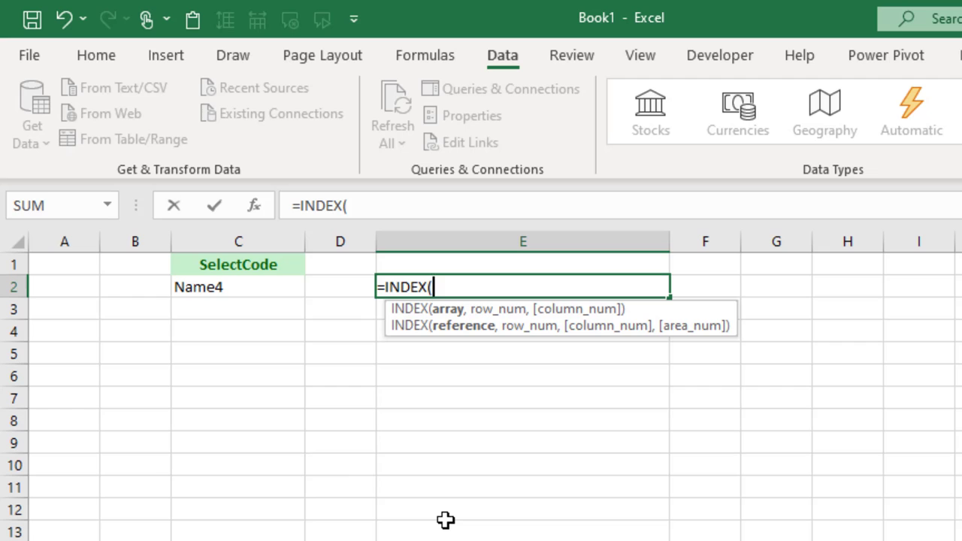
text(na)
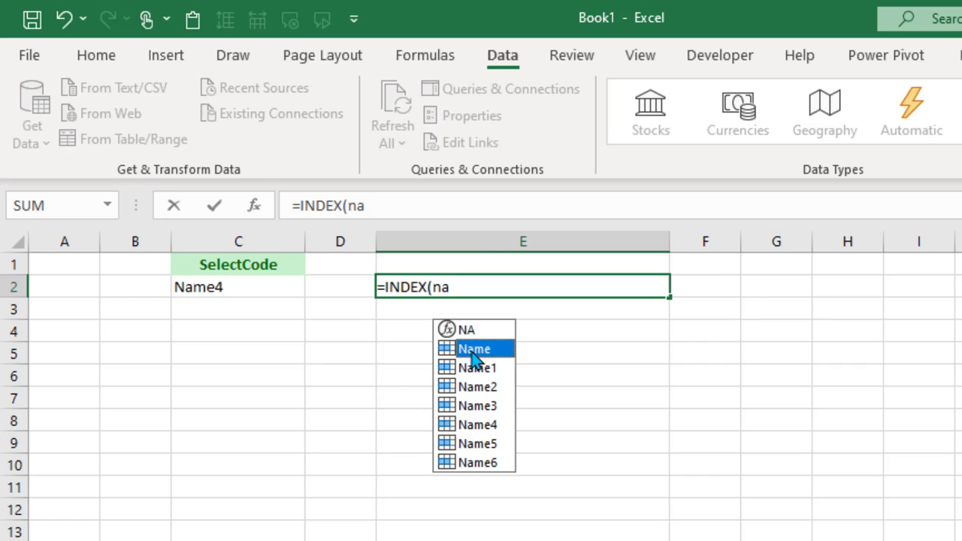
key(Tab)
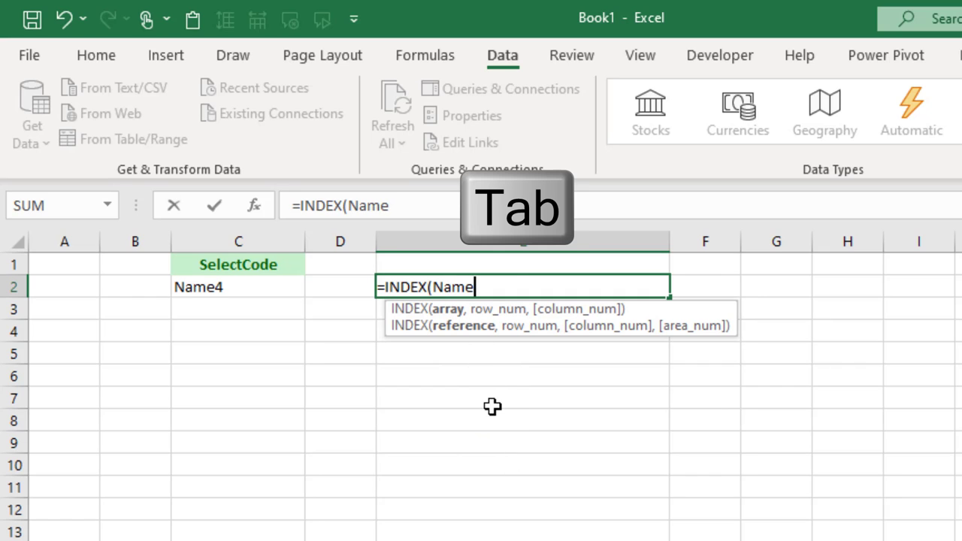
text(,)
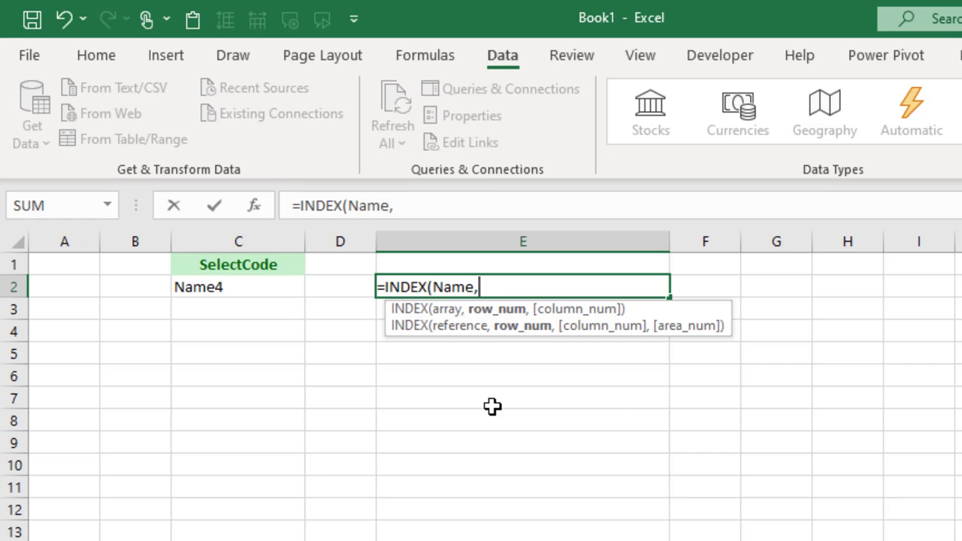
text(match)
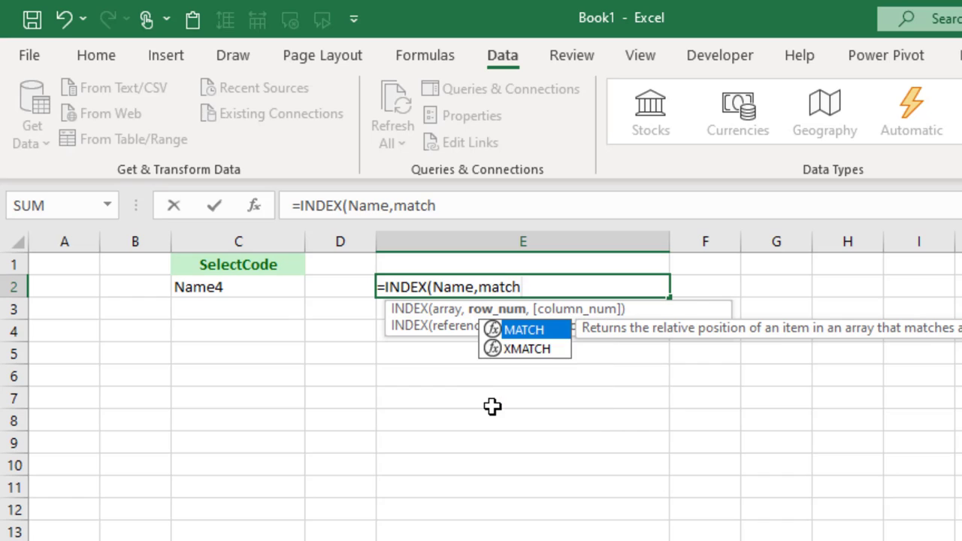
key(Tab)
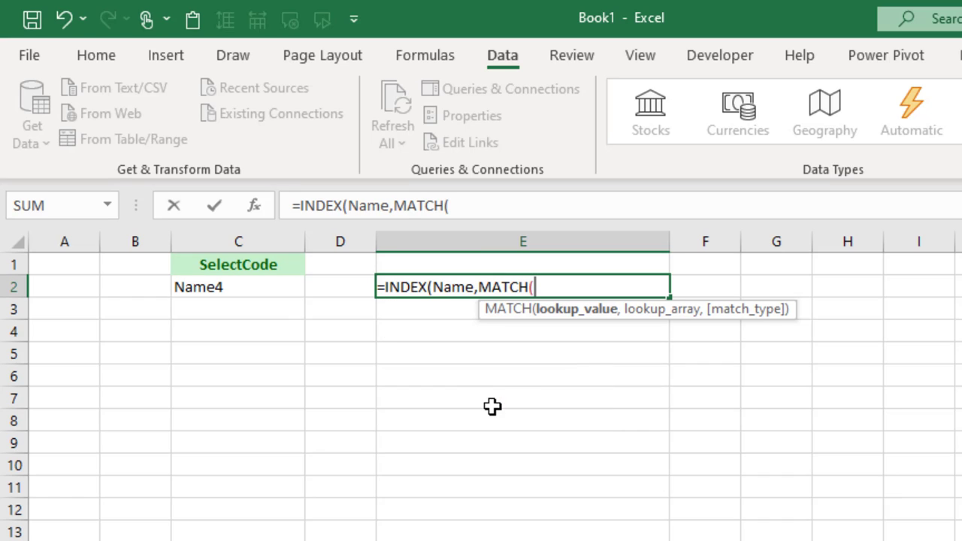
Complete the MATCH on C2 against StaffCode with exact match, giving =INDEX(Name,MATCH(C2,StaffCode,0)).
click(233, 291)
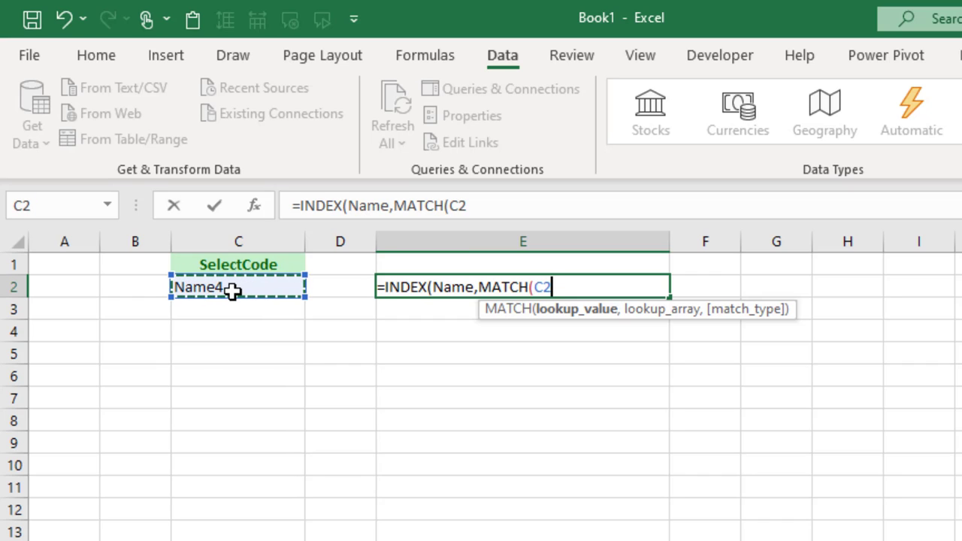
text(,)
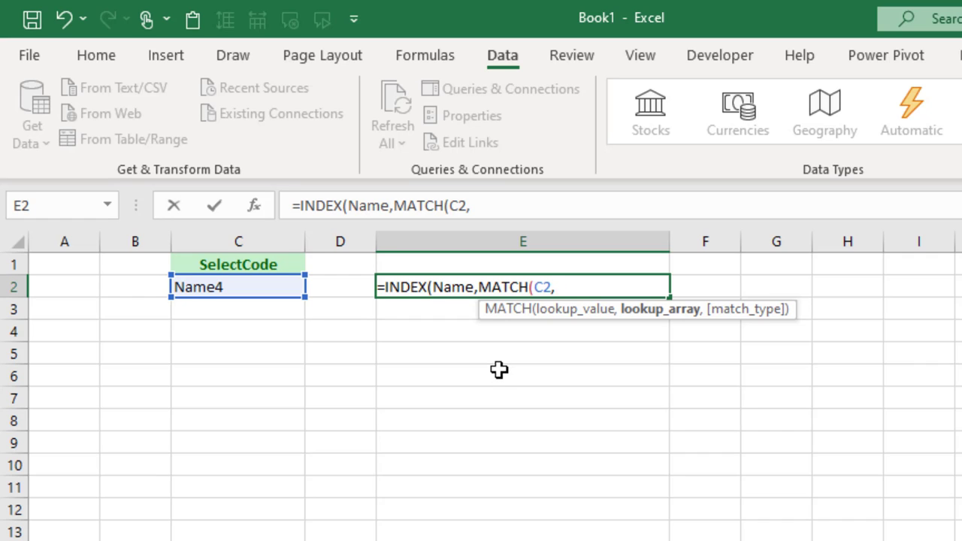
text(sta)
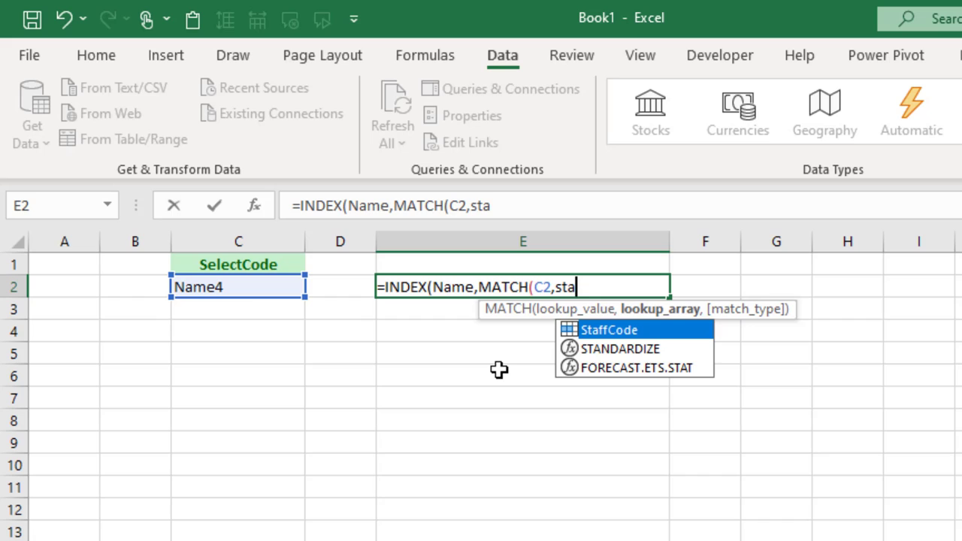
text(ff)
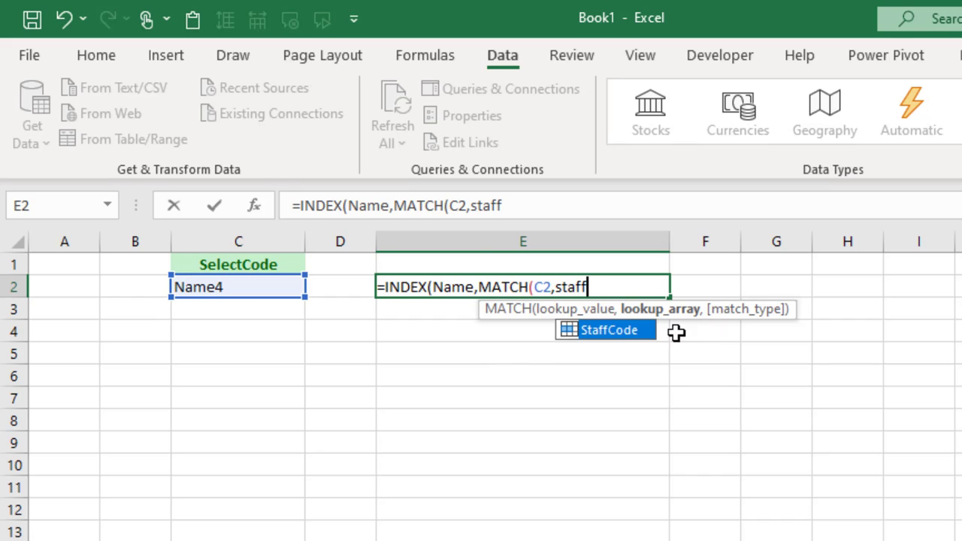
key(Tab)
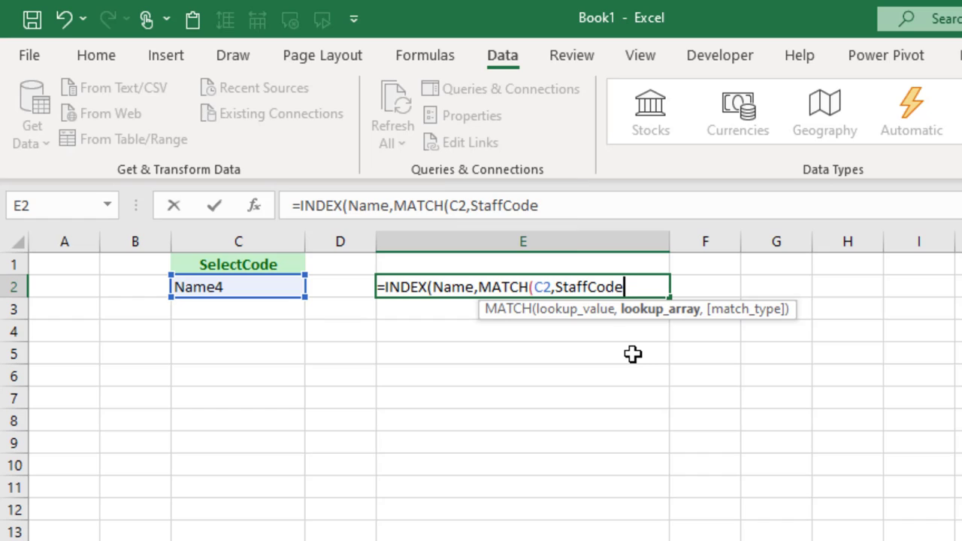
text(,)
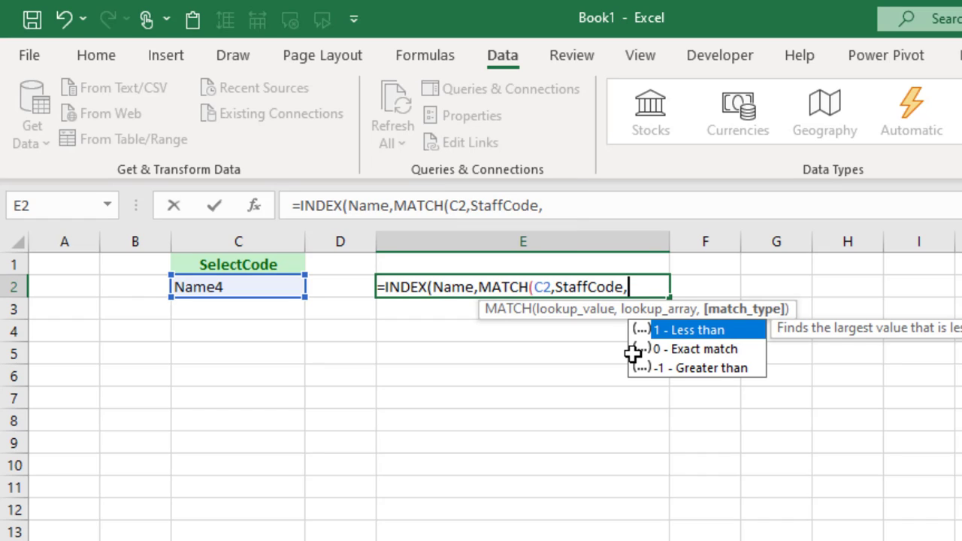
key(Down)
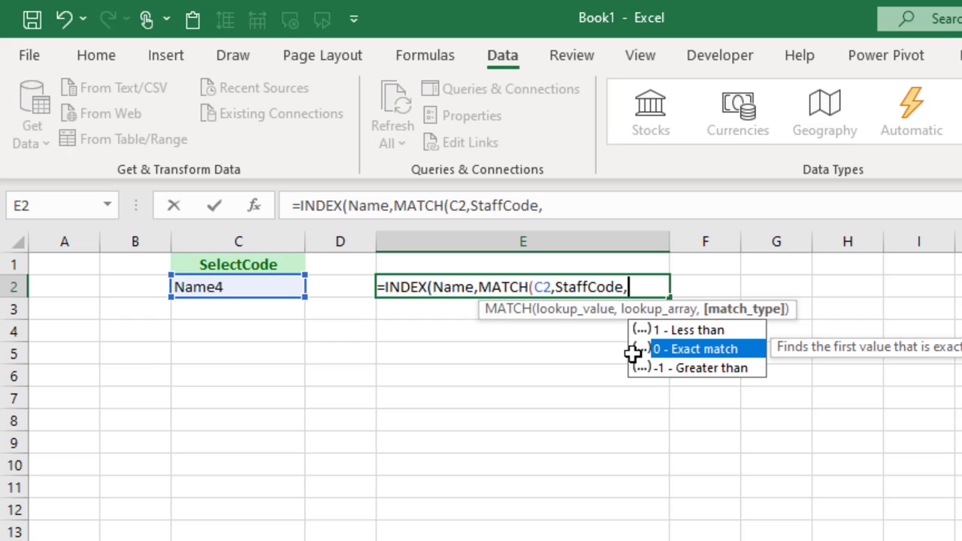
key(Tab)
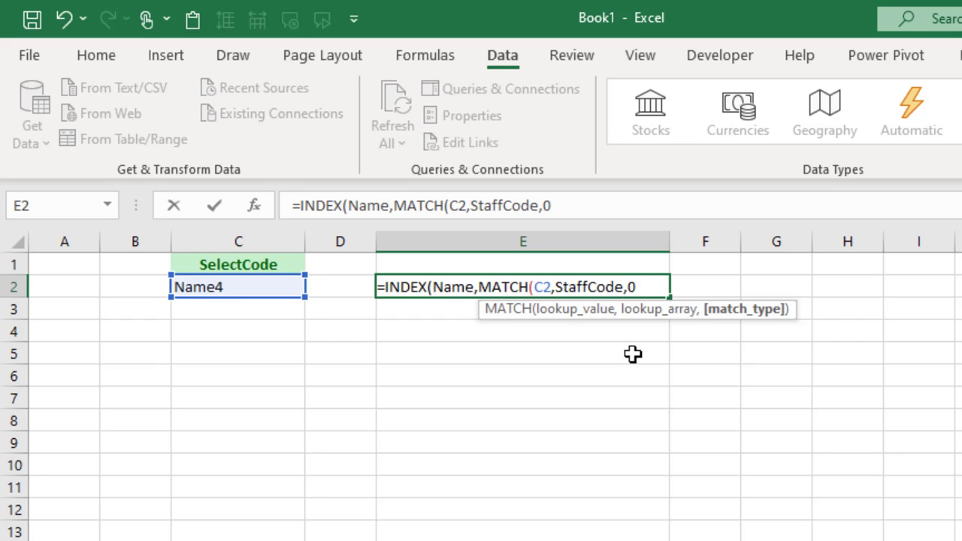
text()))
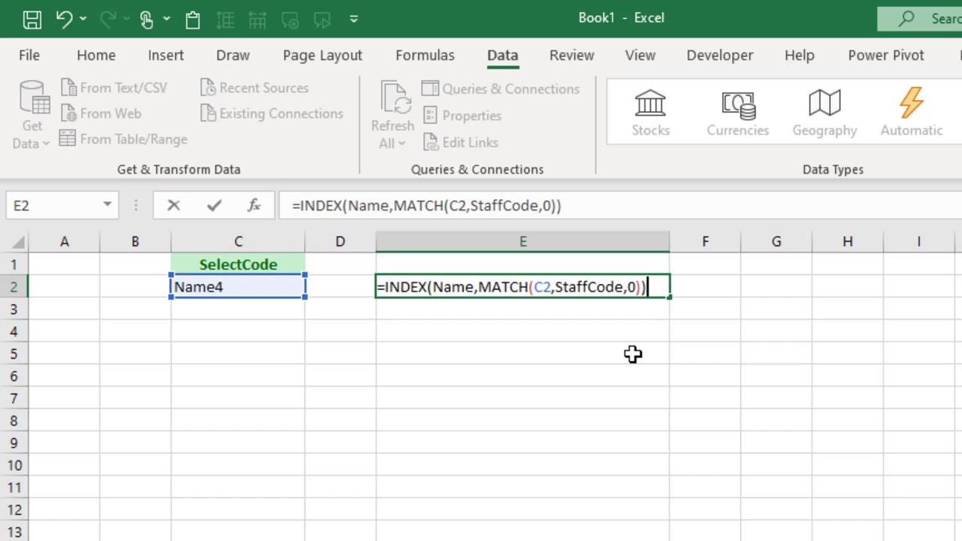
key(Return)
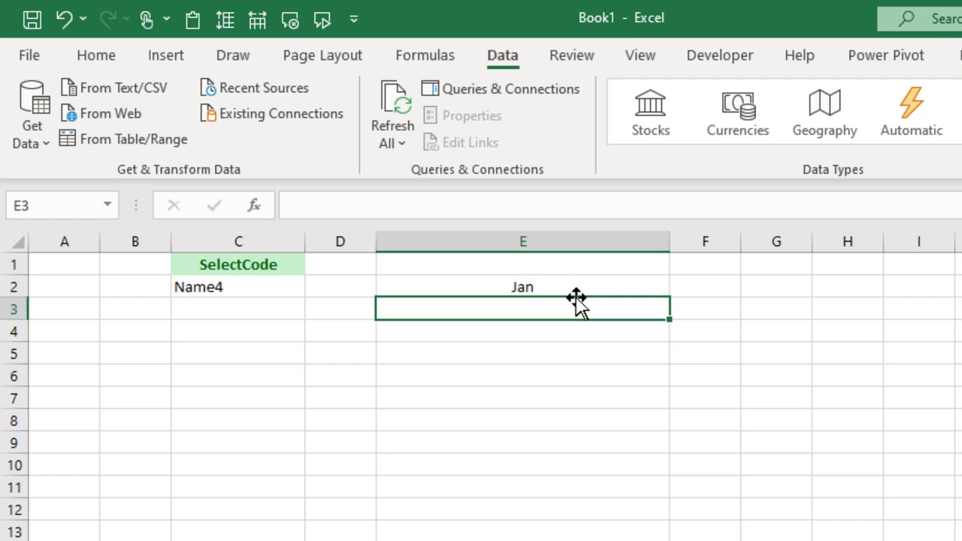
Pick Name2 in C2's dropdown to test the E2 lookup.
click(247, 293)
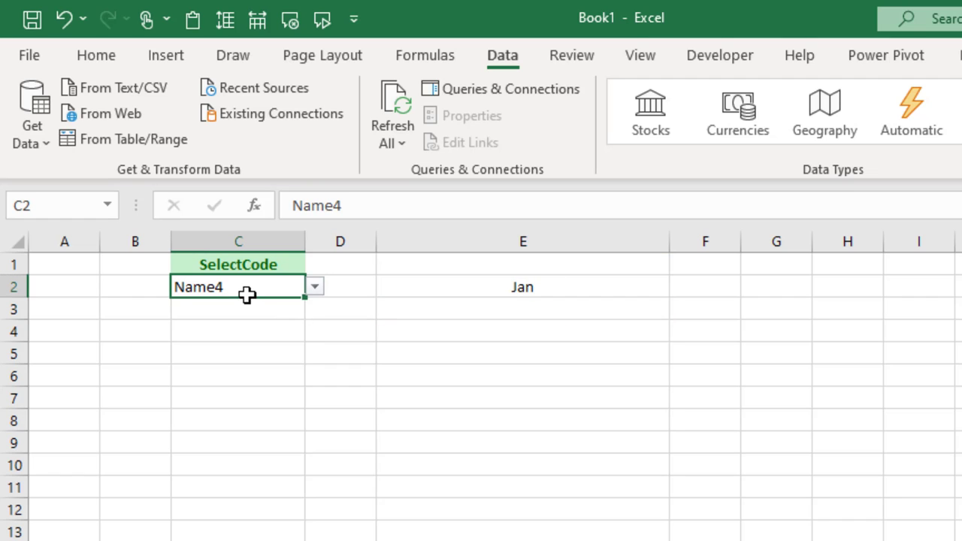
click(314, 286)
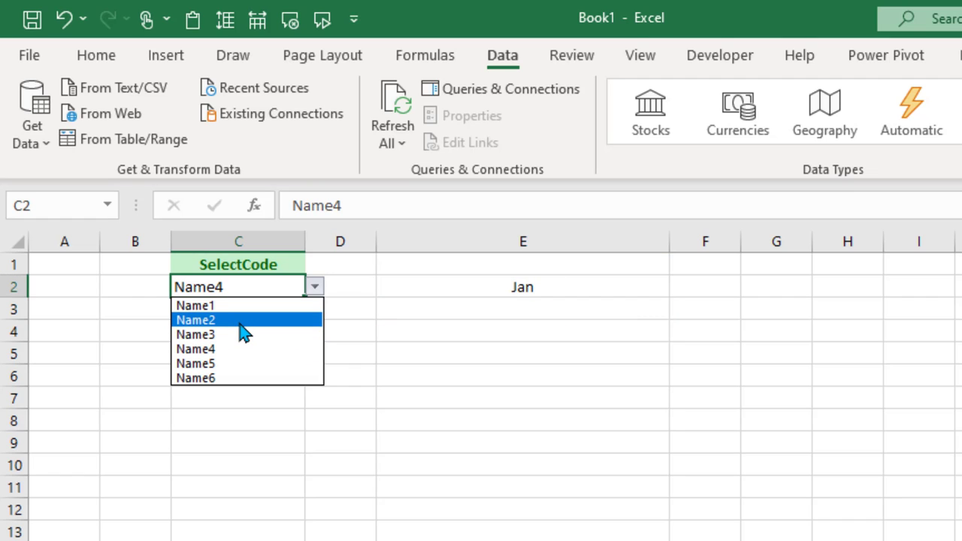
click(244, 320)
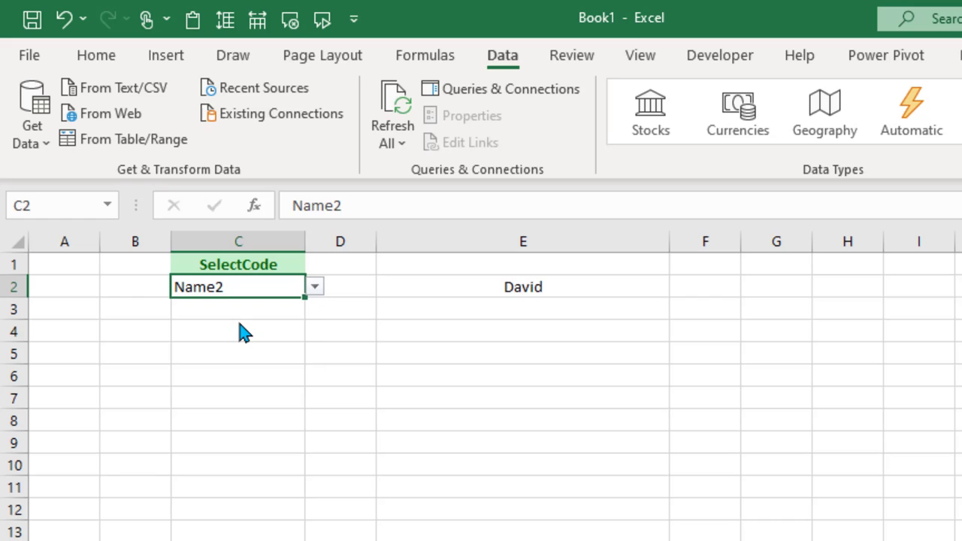
click(559, 284)
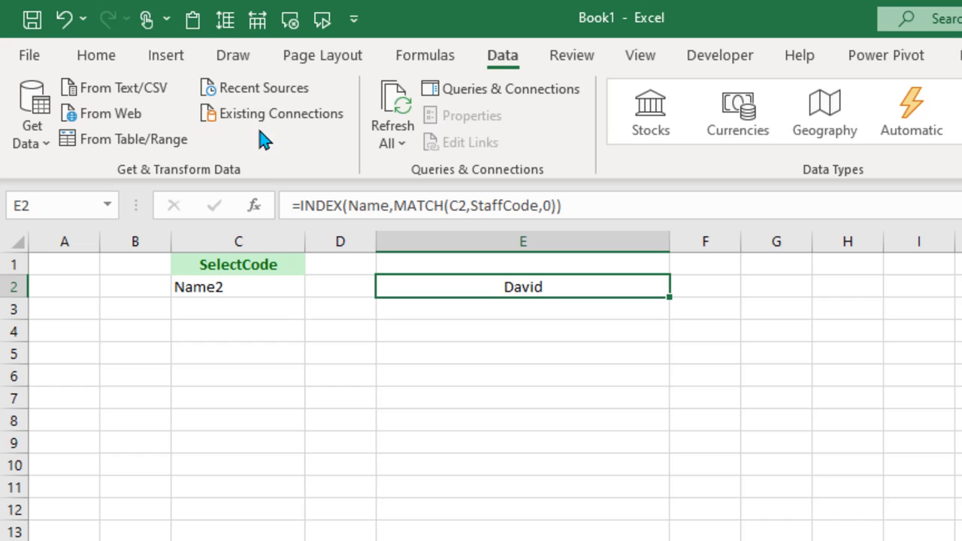
Make E2's name bold on a light grey fill and enlarge its font three sizes.
click(96, 54)
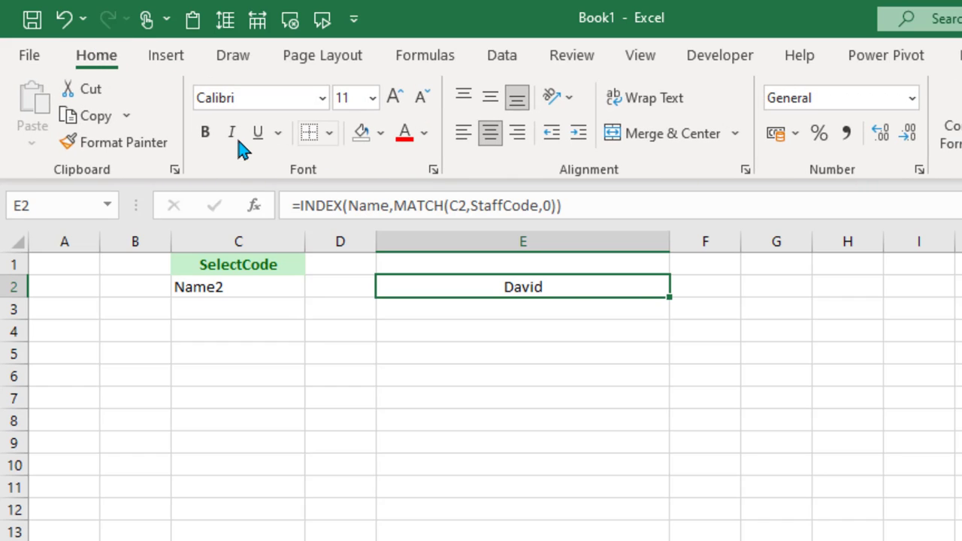
click(209, 142)
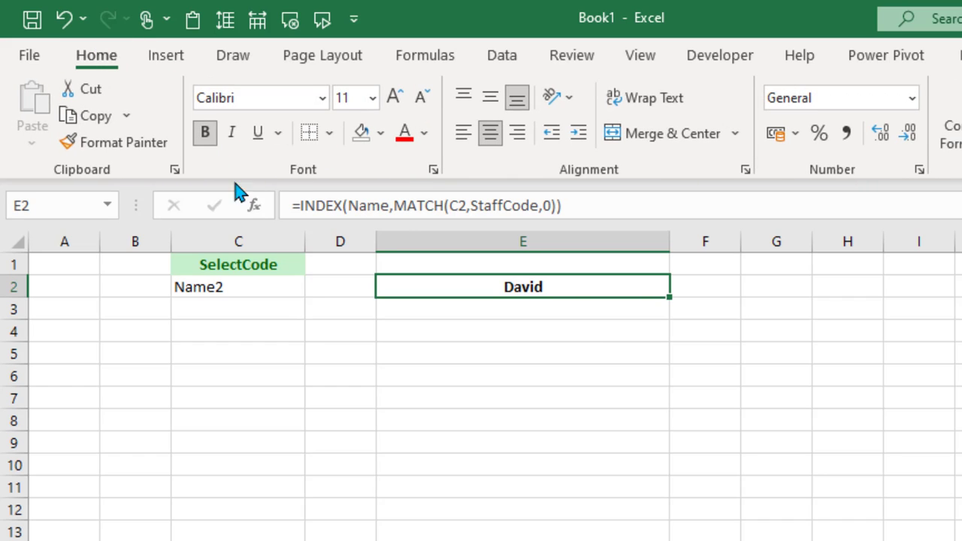
click(380, 133)
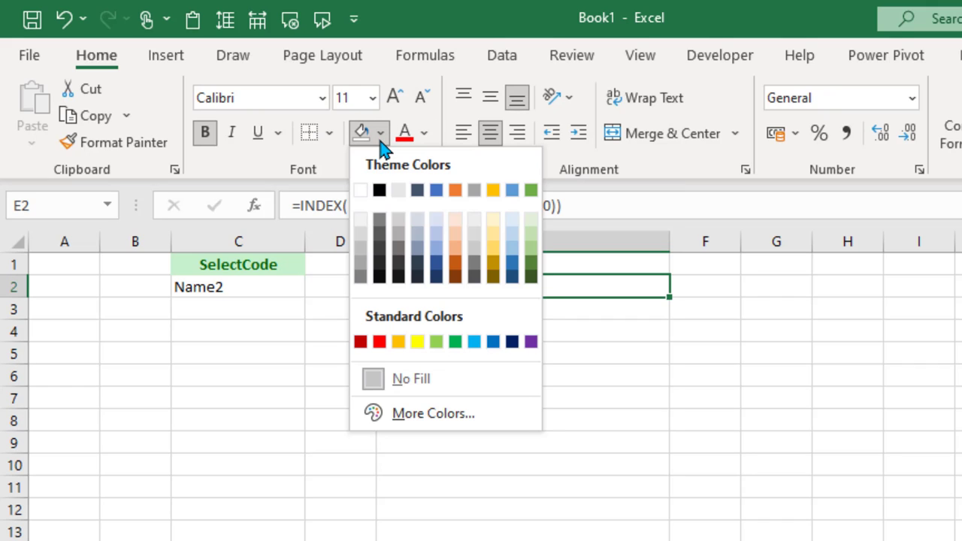
click(360, 241)
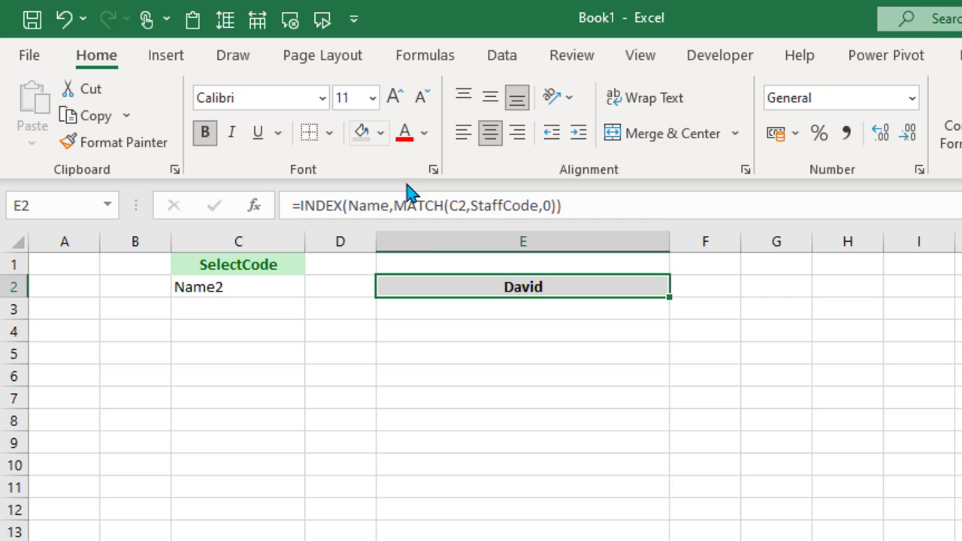
click(393, 99)
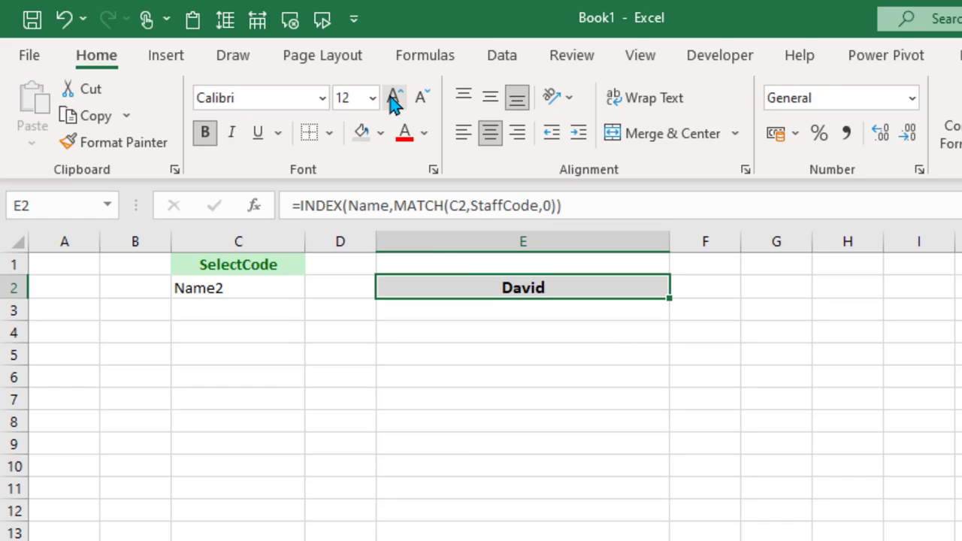
click(393, 99)
click(394, 99)
click(481, 428)
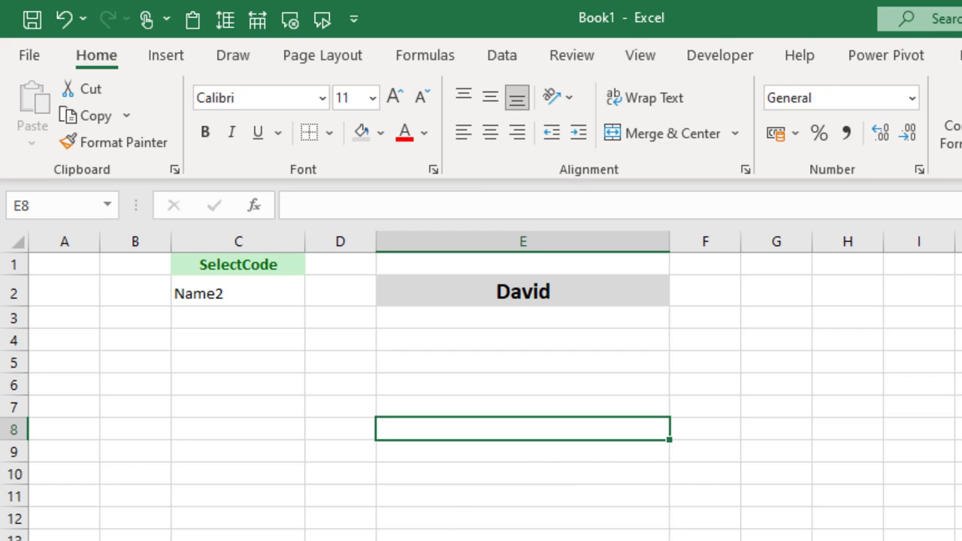
Copy the woman's photo from the Images sheet and position it below David in column E.
key(ctrl+Page_Up)
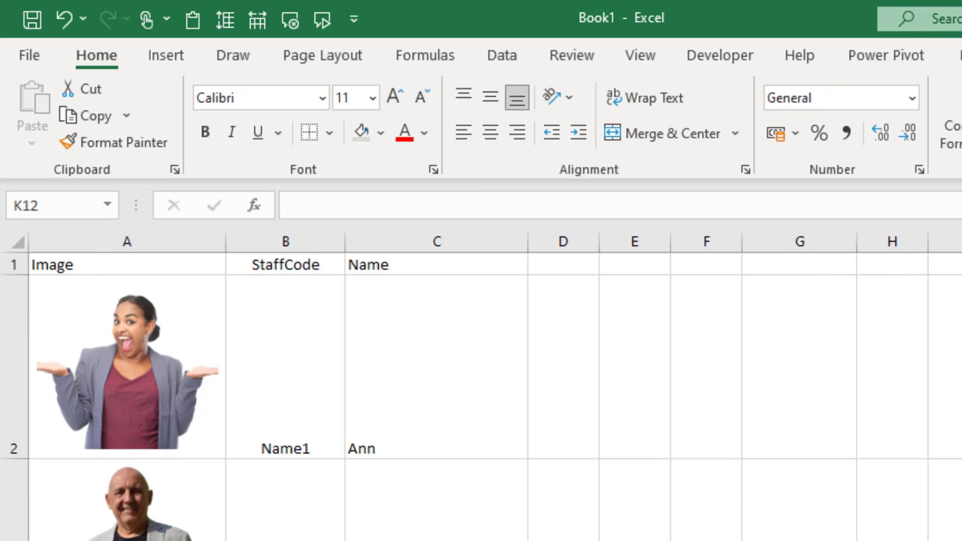
click(120, 363)
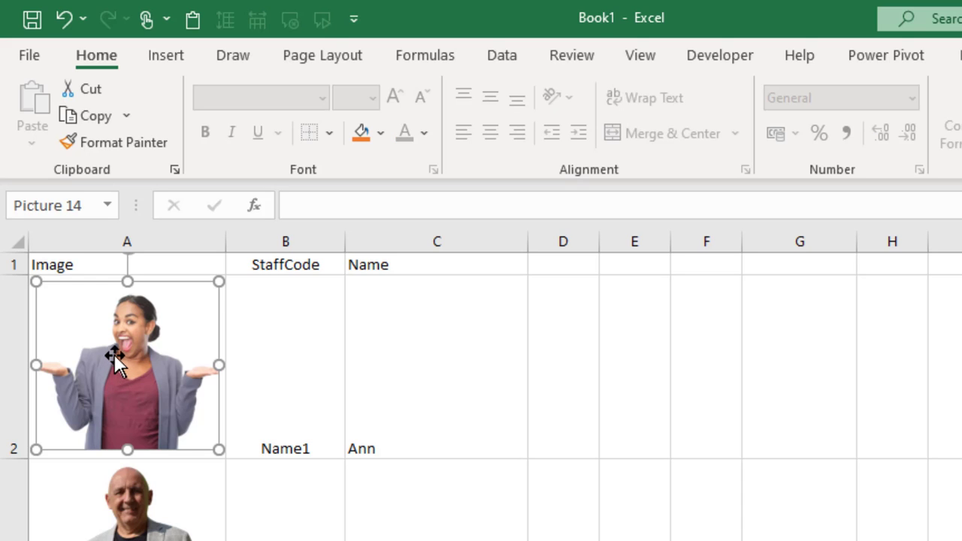
key(ctrl+c)
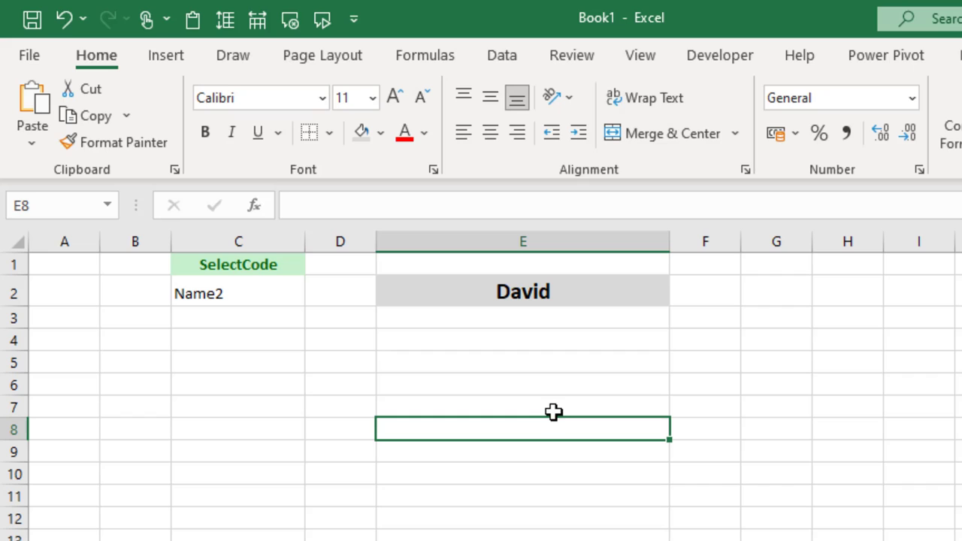
key(ctrl+v)
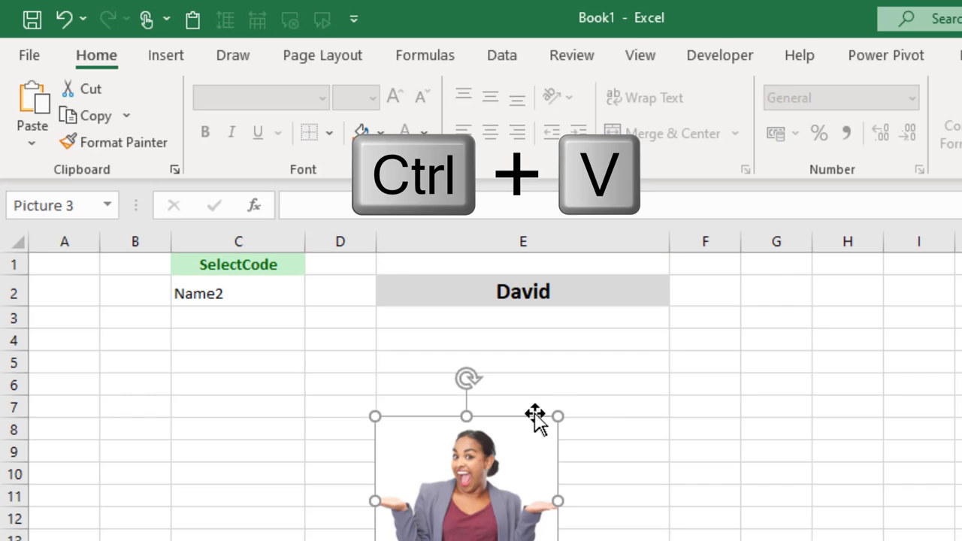
drag(468, 495, 516, 399)
key(Right)
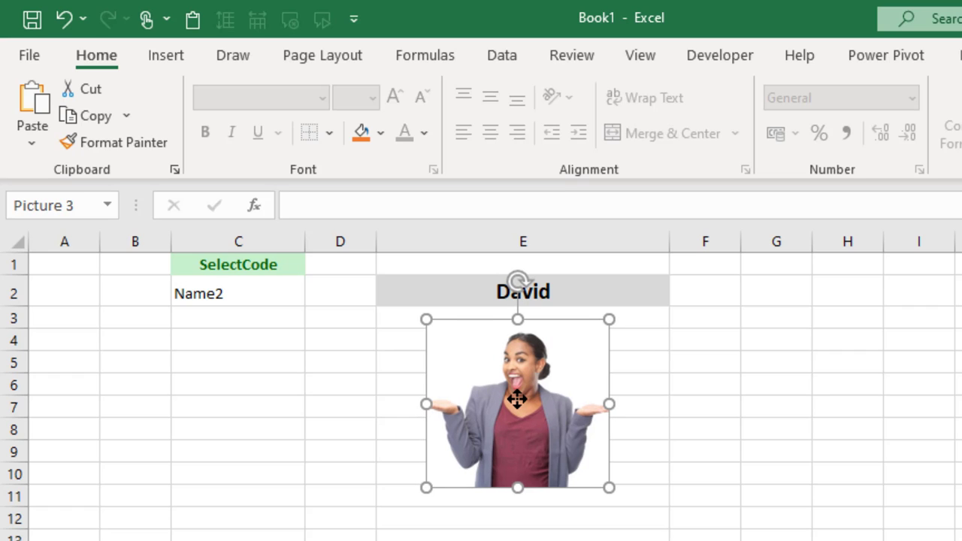
key(Escape)
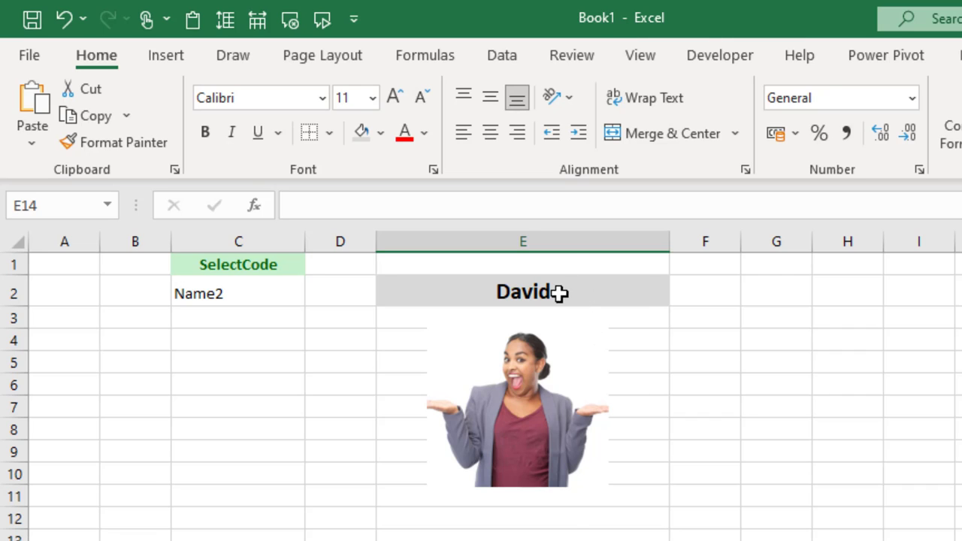
drag(639, 313, 614, 540)
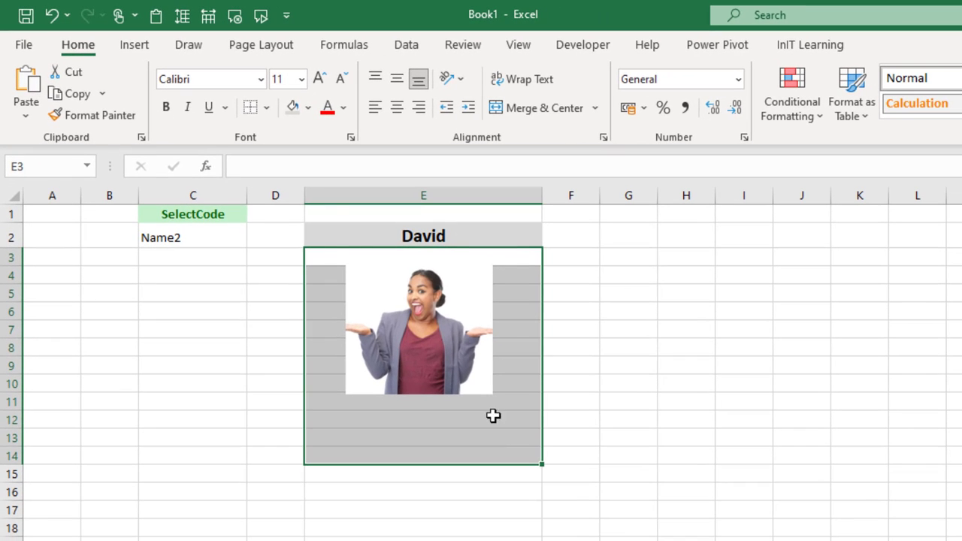
Fill the cells behind the photo (E3:E14) white.
click(308, 106)
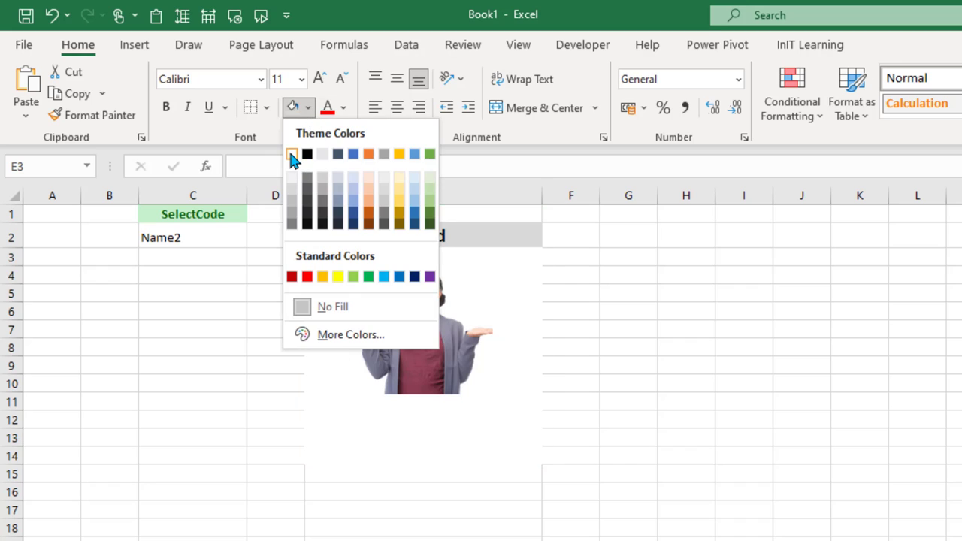
click(291, 154)
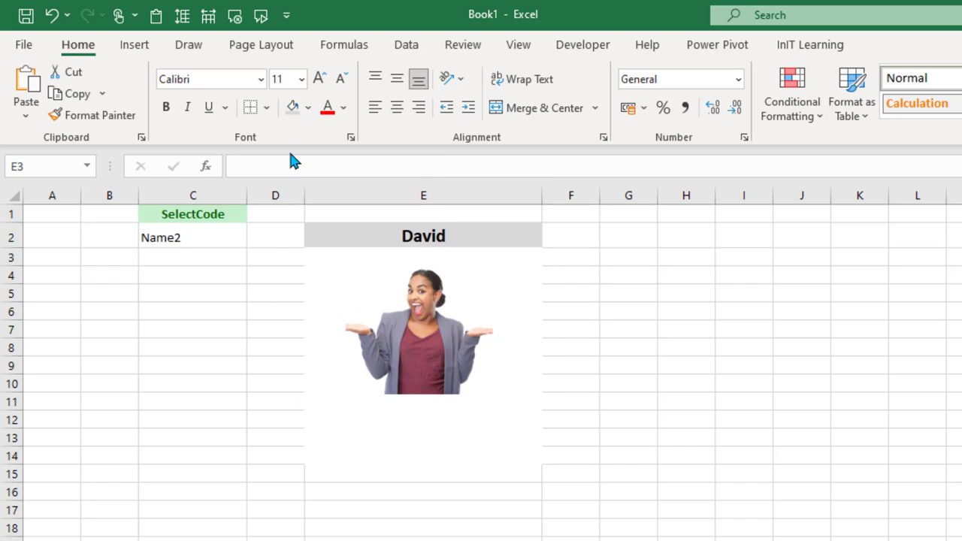
click(686, 345)
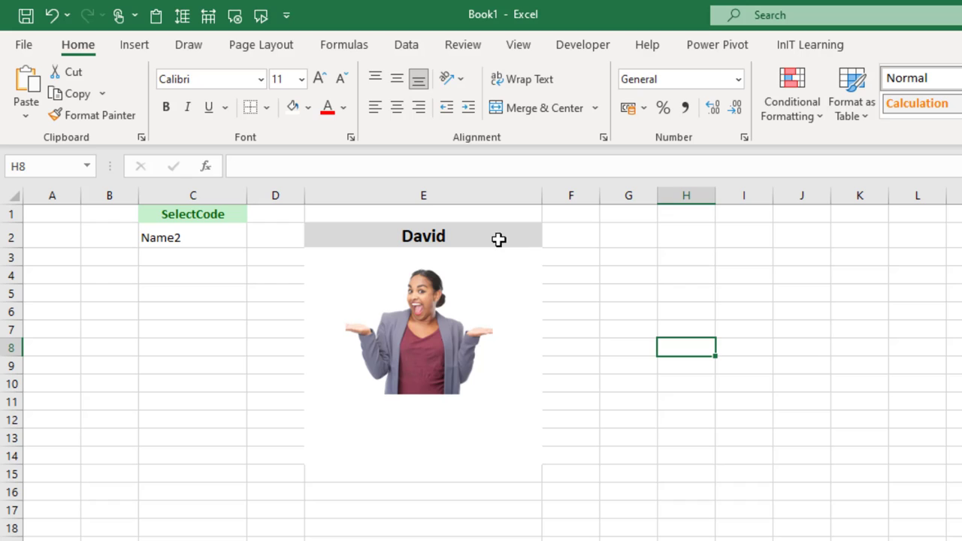
Frame E1:E15 with a thick outside border.
drag(433, 212, 413, 469)
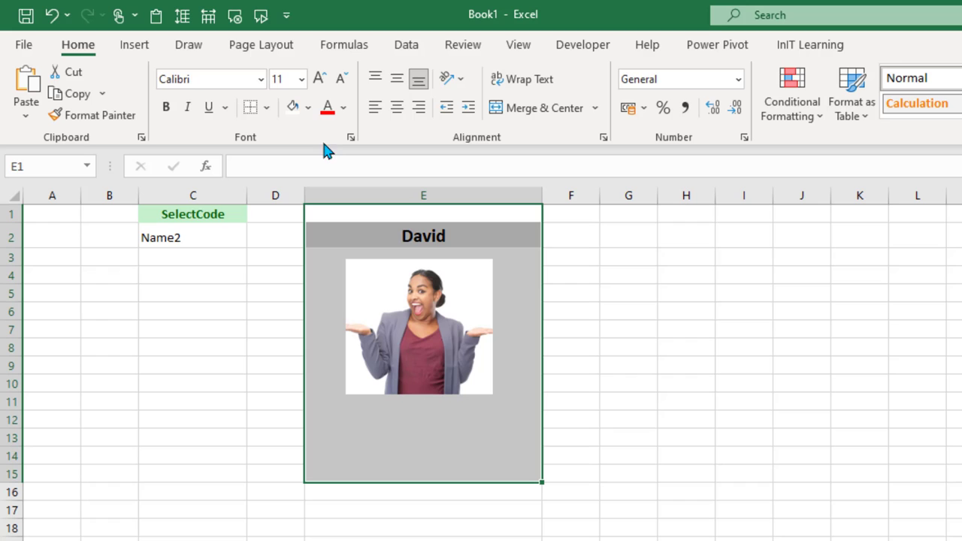
click(268, 108)
click(291, 341)
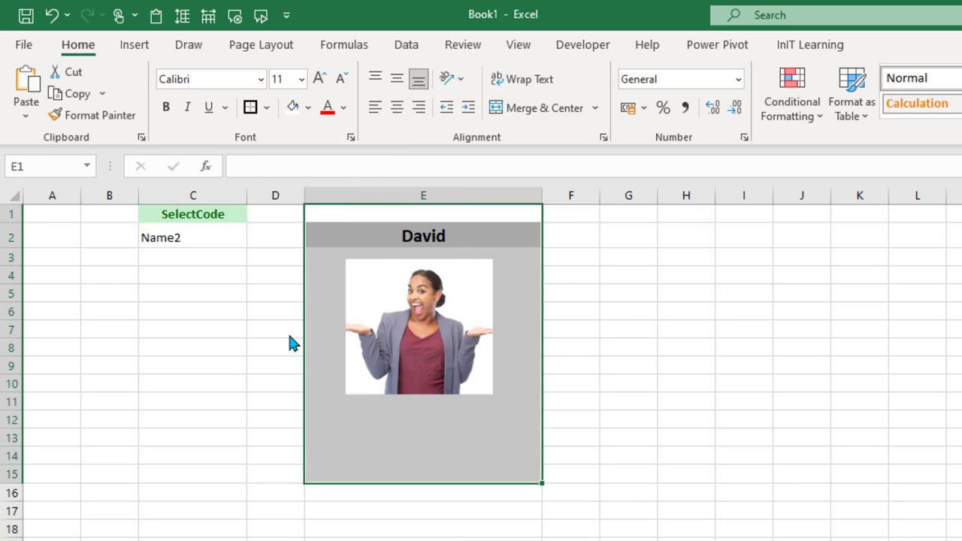
click(423, 540)
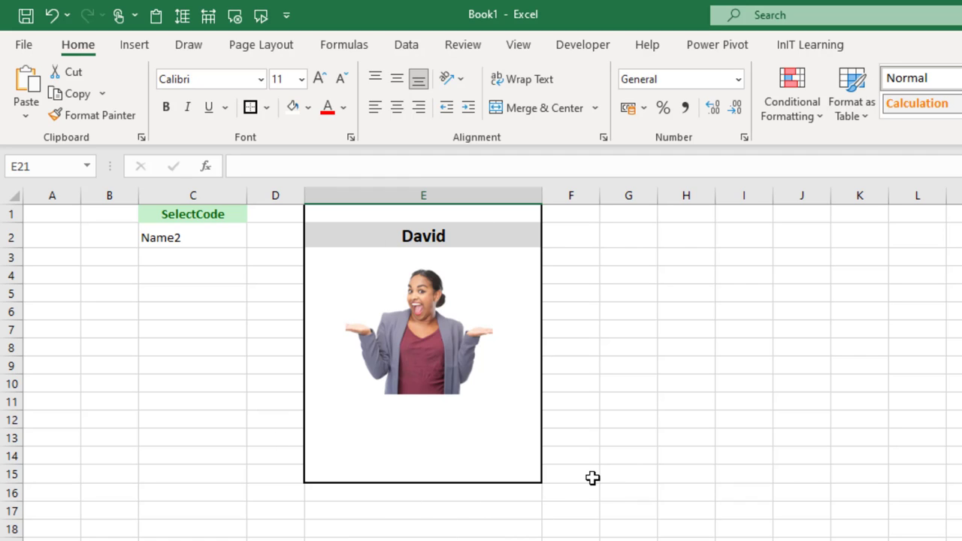
click(628, 366)
click(344, 44)
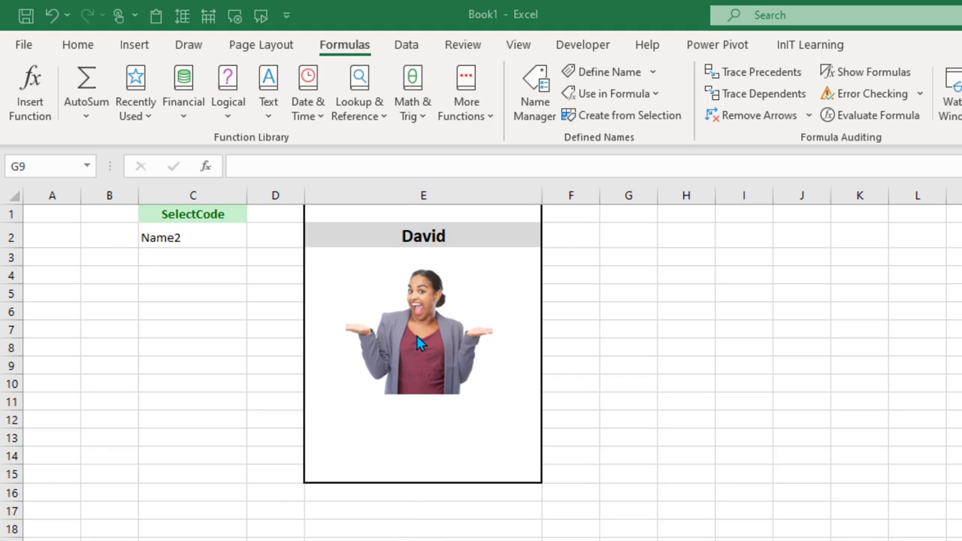
Name C2 SelectCode by creating names from the top row of C1:C2.
click(191, 237)
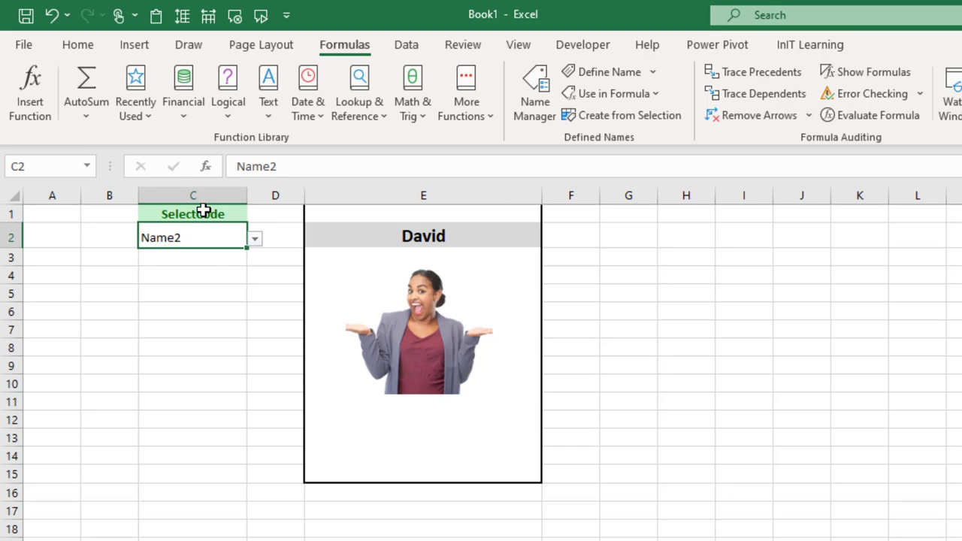
drag(204, 212, 200, 239)
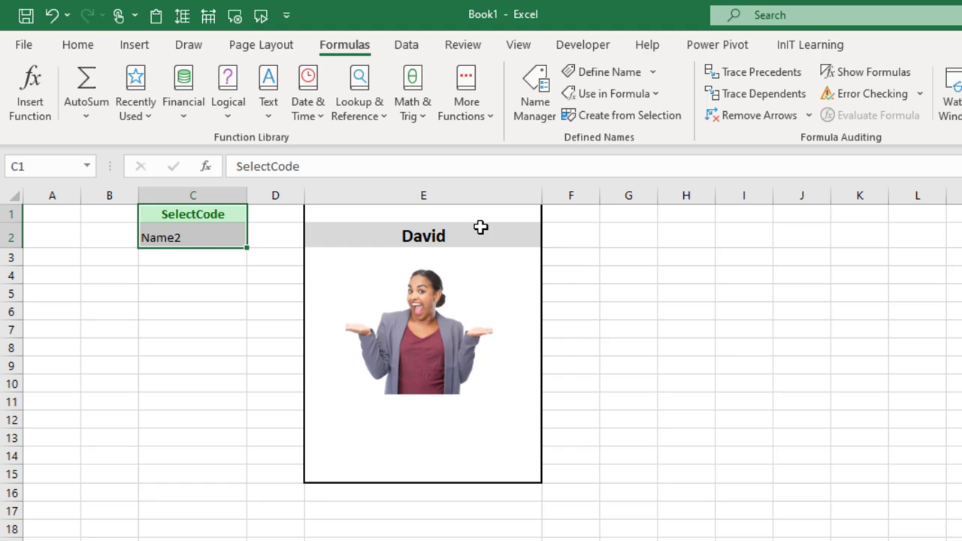
click(615, 121)
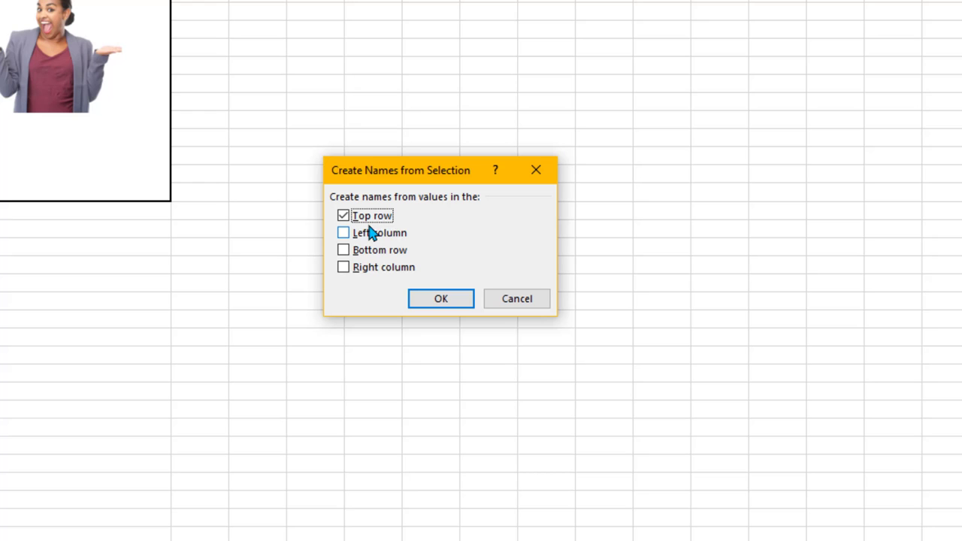
click(441, 300)
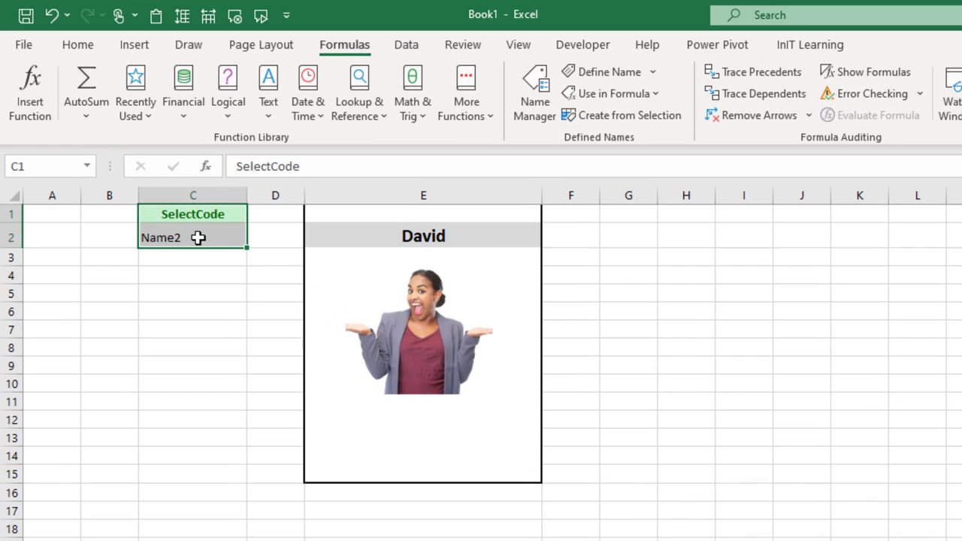
click(197, 238)
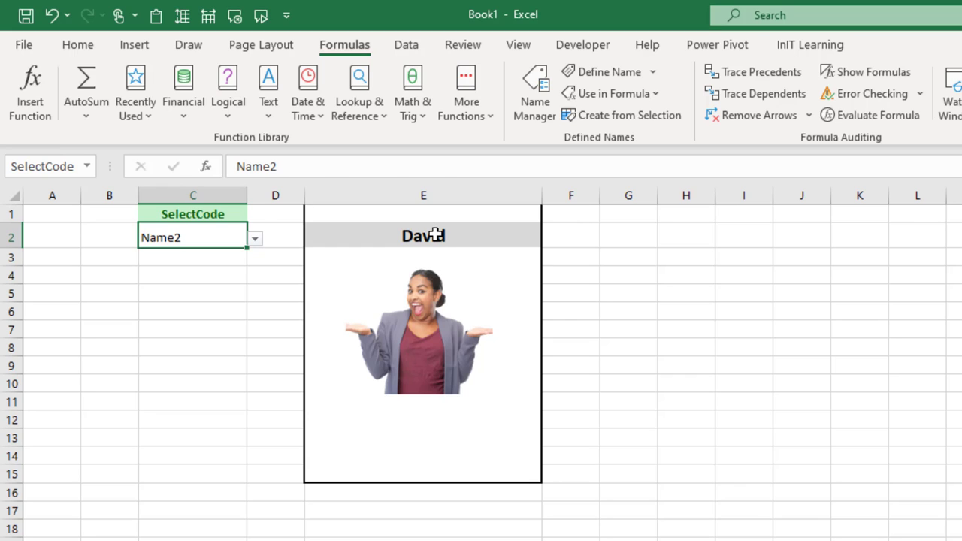
Replace C2 with SelectCode in E2, making =INDEX(Name,MATCH(SelectCode,StaffCode,0)).
click(436, 235)
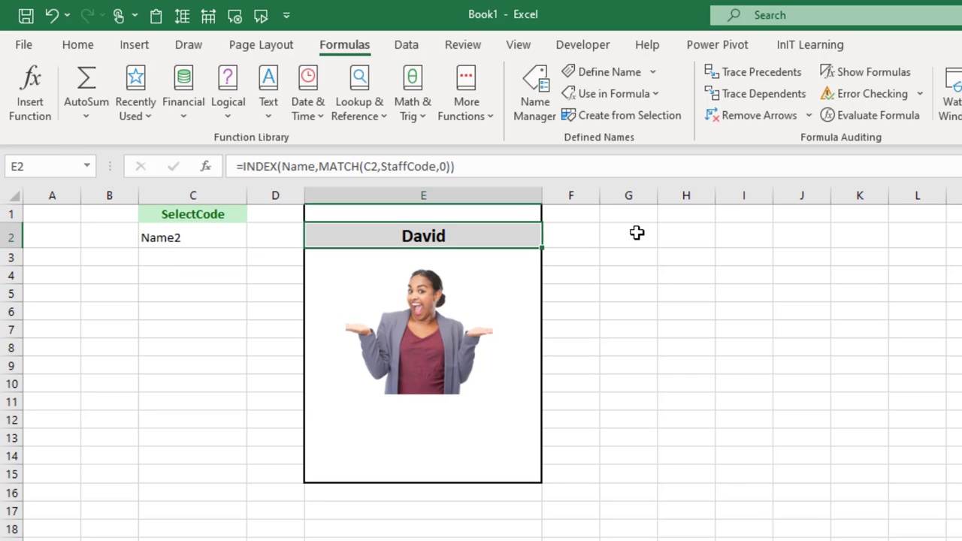
click(376, 166)
key(BackSpace)
key(BackSpace)
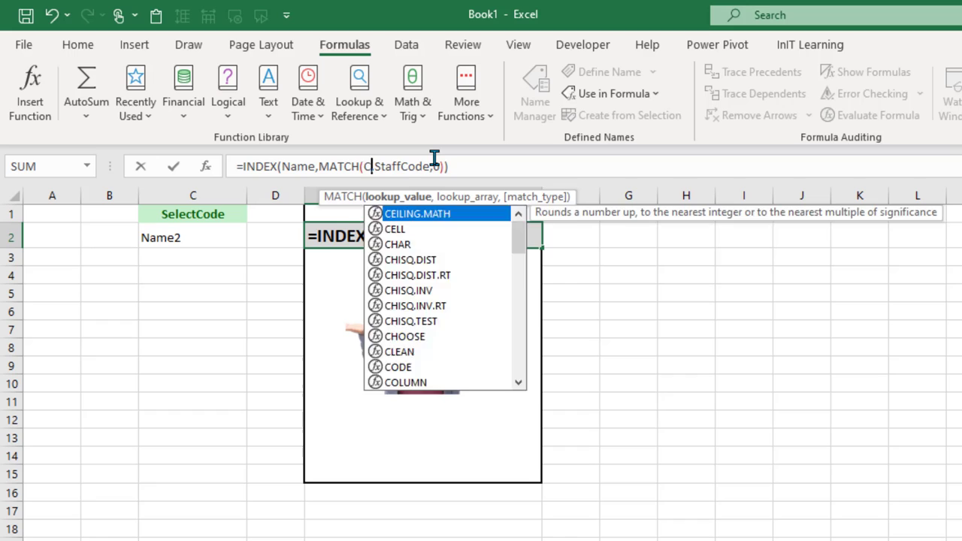
text(s)
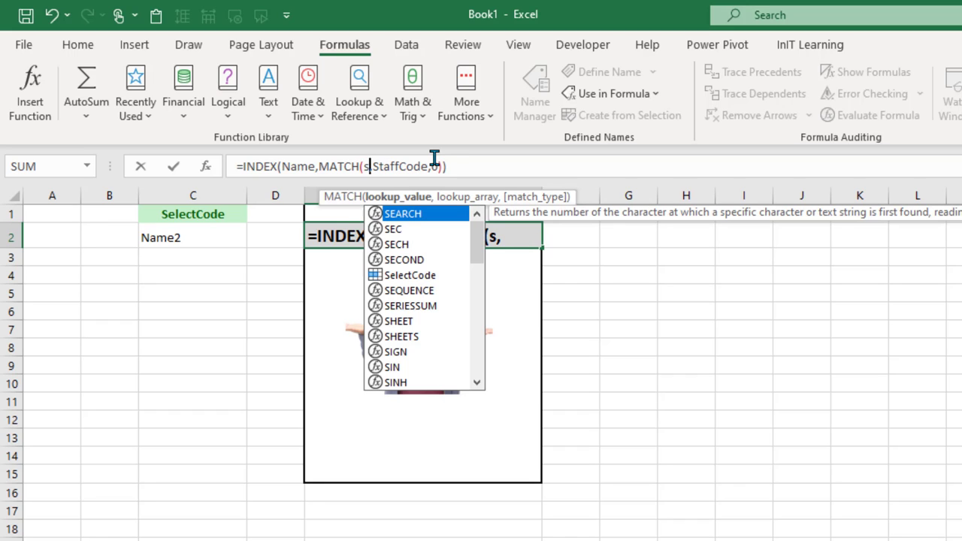
text(e)
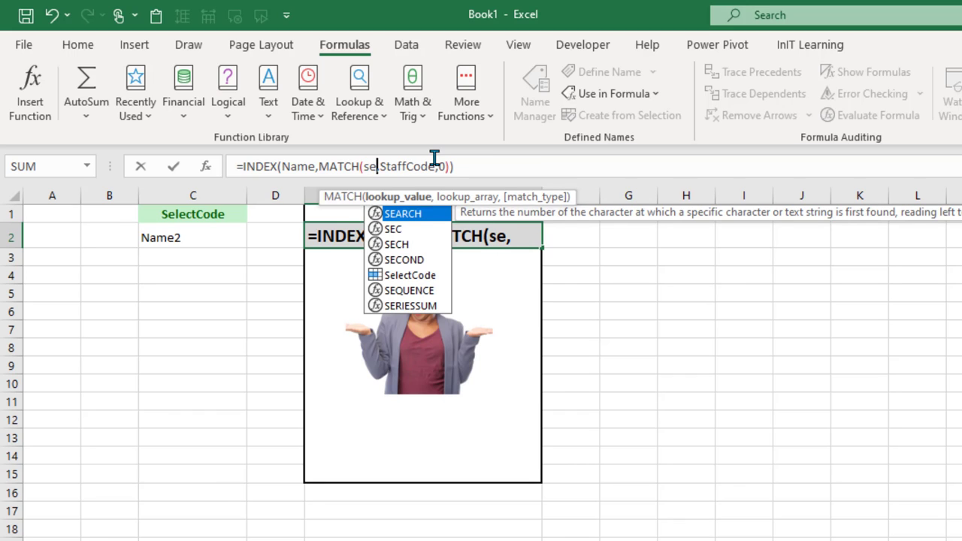
text(l)
key(Tab)
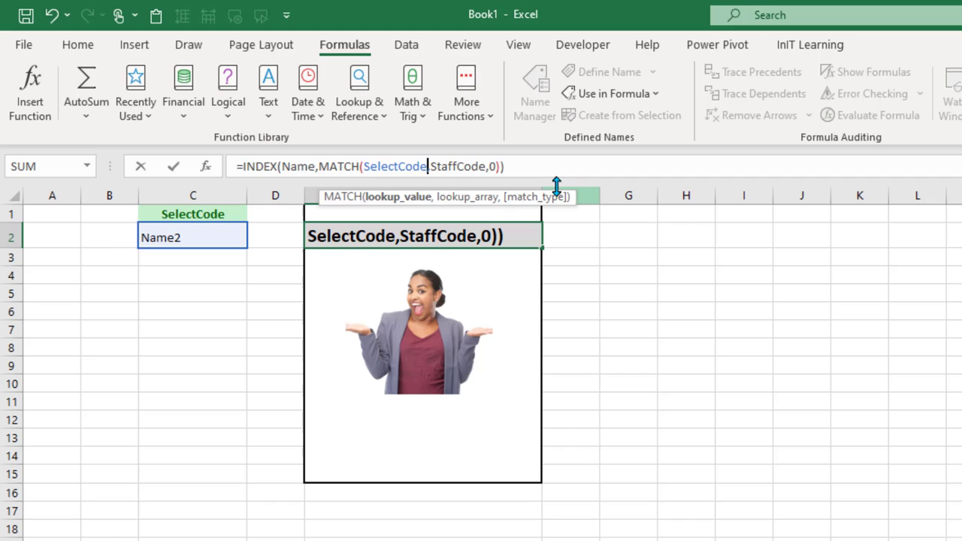
key(ctrl+Return)
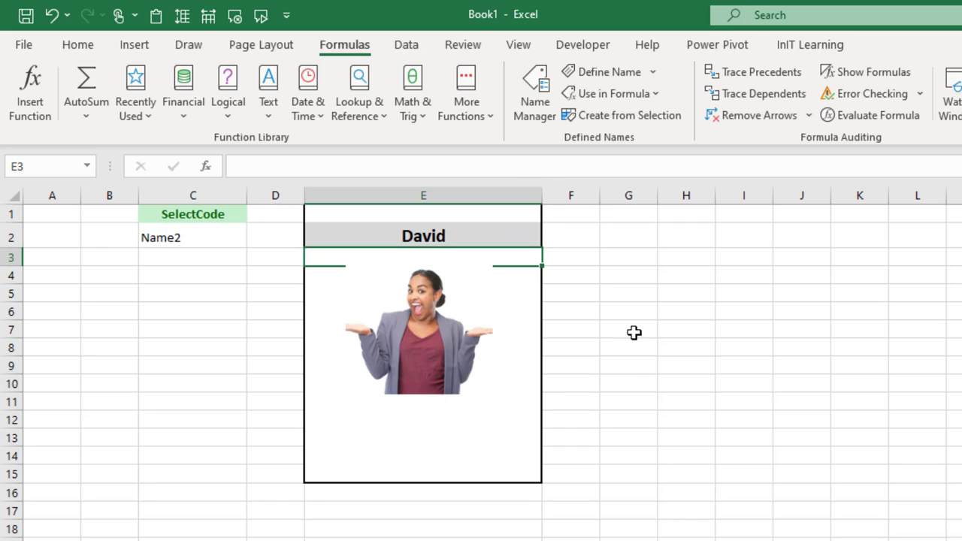
Copy E2's full formula text from the formula bar, leaving it unchanged.
click(634, 331)
click(469, 233)
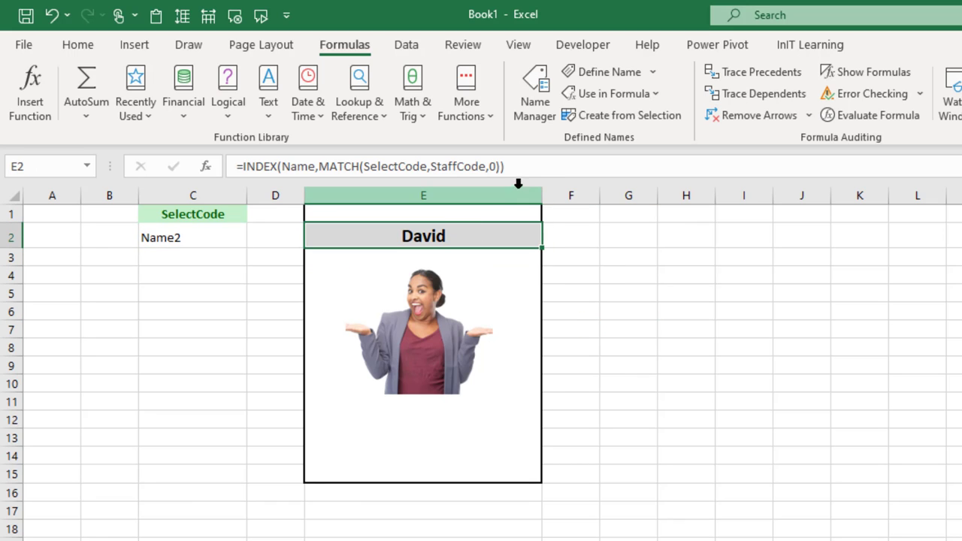
drag(535, 166, 167, 158)
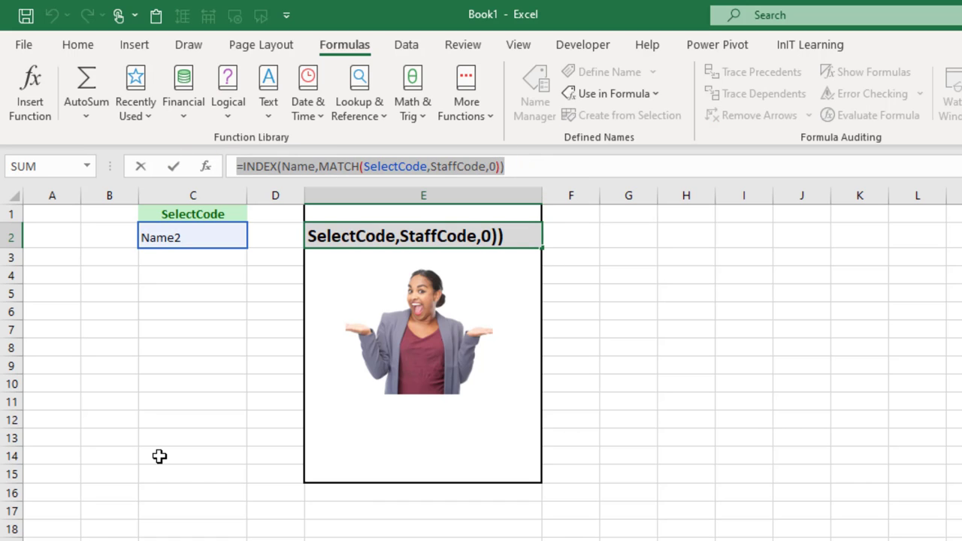
key(ctrl+c)
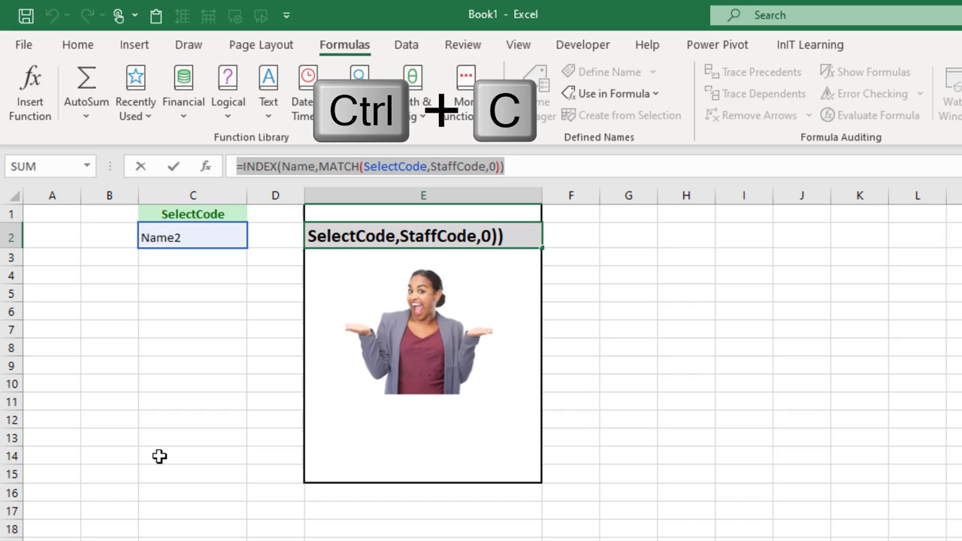
click(140, 167)
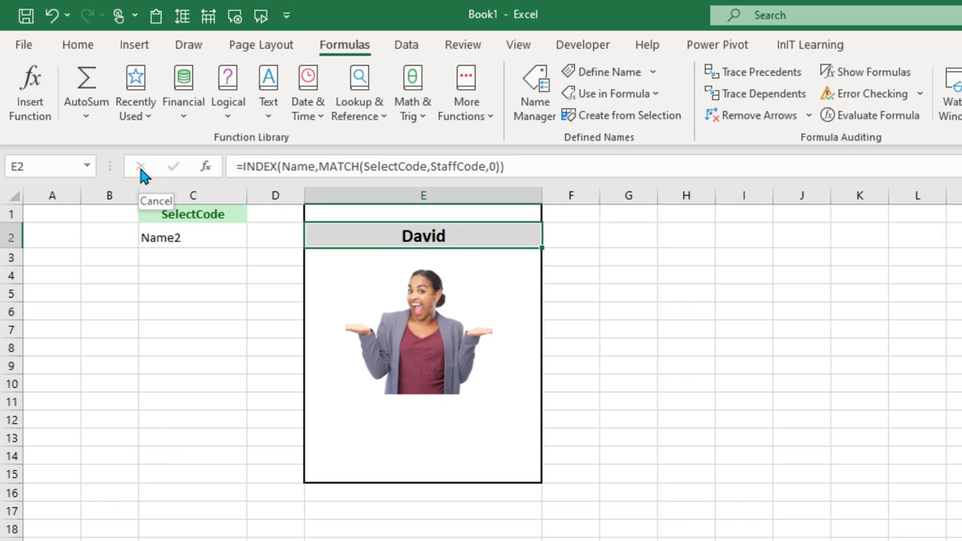
Define the name ShowImage as =INDEX(Image,MATCH(SelectCode,StaffCode,0)) from the pasted formula.
click(614, 297)
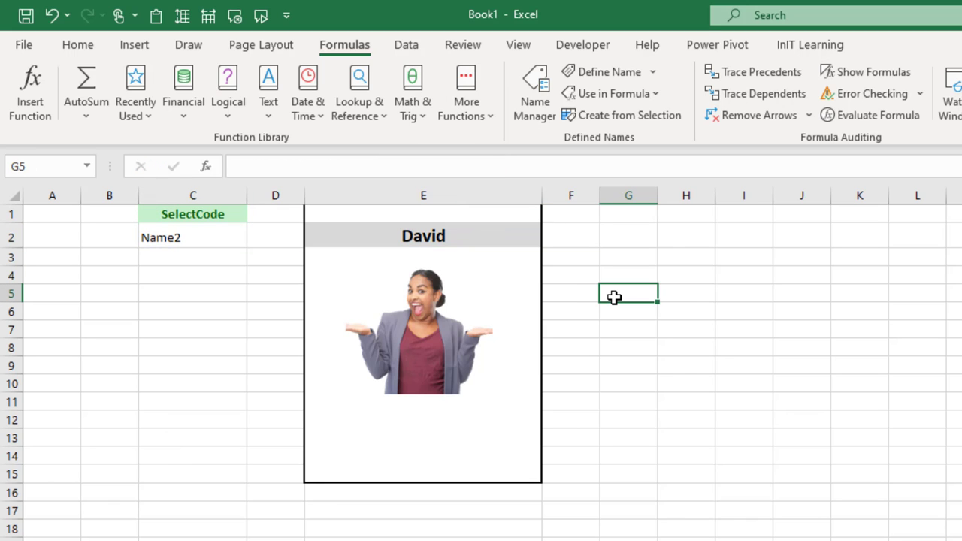
click(542, 79)
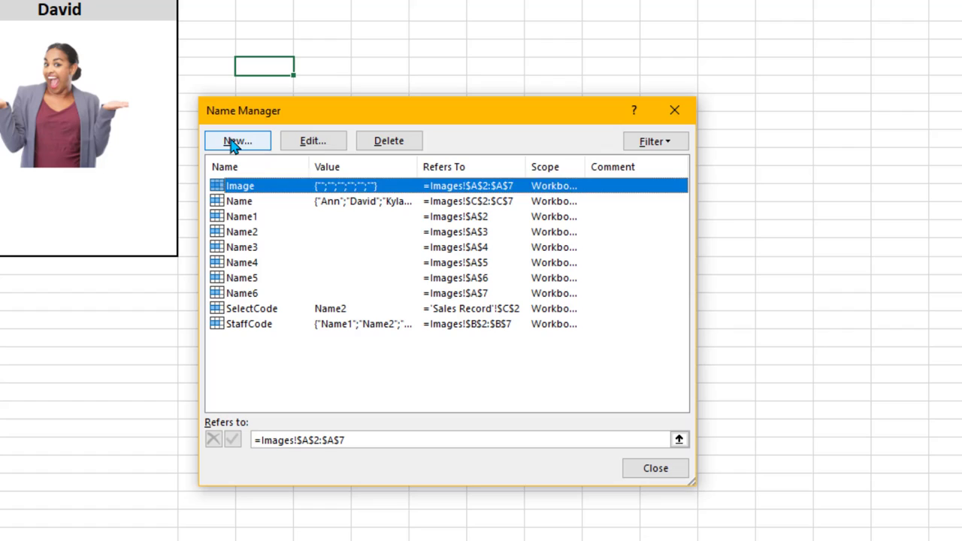
click(235, 142)
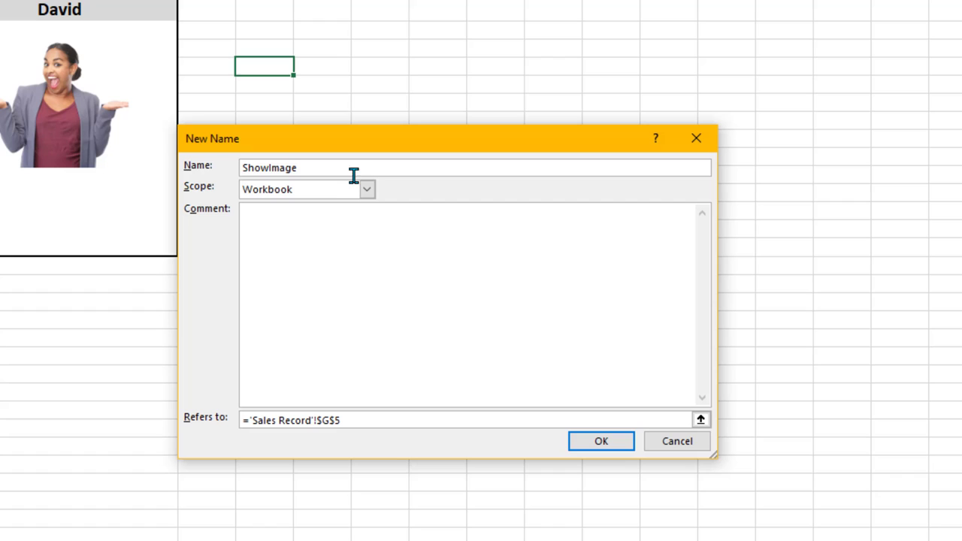
click(377, 425)
key(BackSpace)
key(BackSpace)
key(BackSpace)
key(BackSpace)
key(BackSpace)
key(BackSpace)
key(BackSpace)
key(BackSpace)
key(BackSpace)
key(BackSpace)
key(BackSpace)
key(BackSpace)
key(BackSpace)
key(BackSpace)
key(BackSpace)
key(BackSpace)
key(BackSpace)
key(BackSpace)
key(BackSpace)
key(BackSpace)
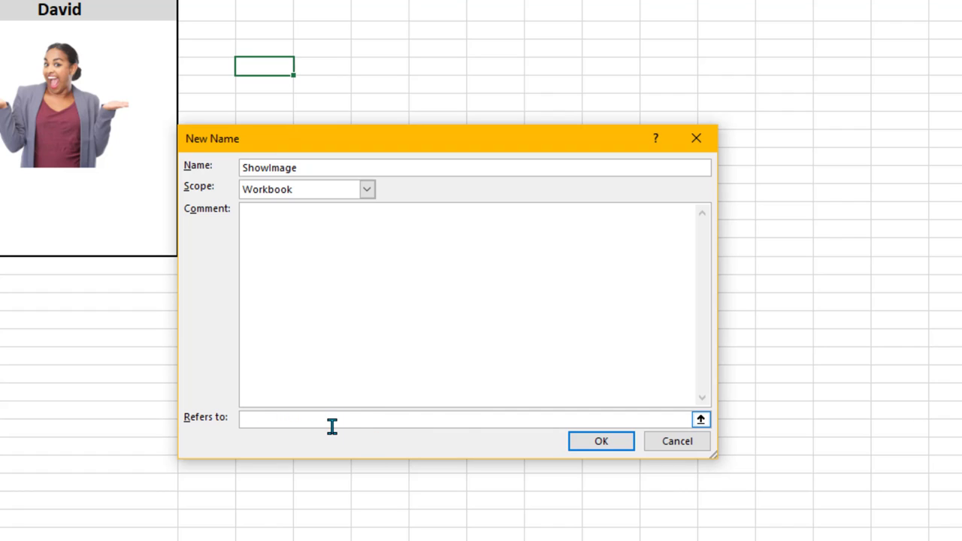
key(ctrl+v)
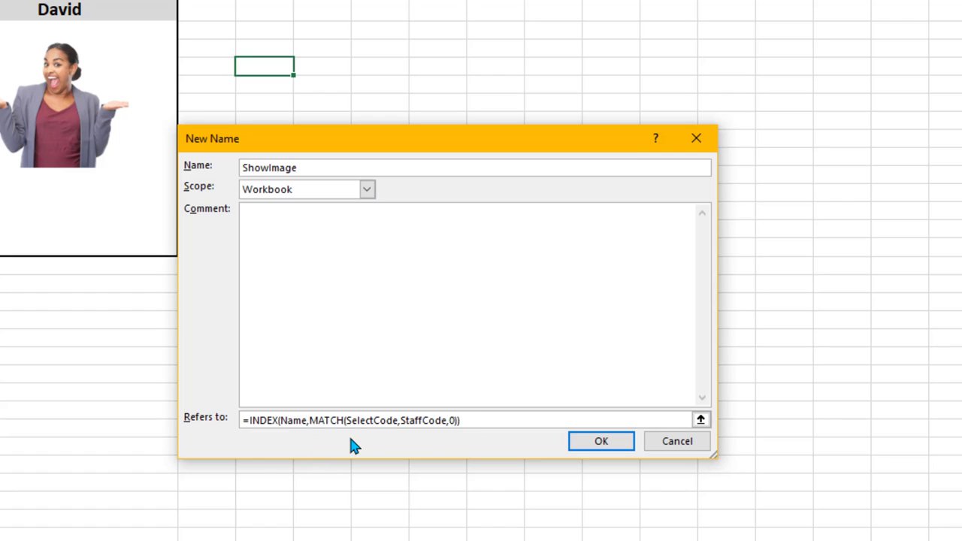
click(302, 420)
key(BackSpace)
key(BackSpace)
key(BackSpace)
key(BackSpace)
key(BackSpace)
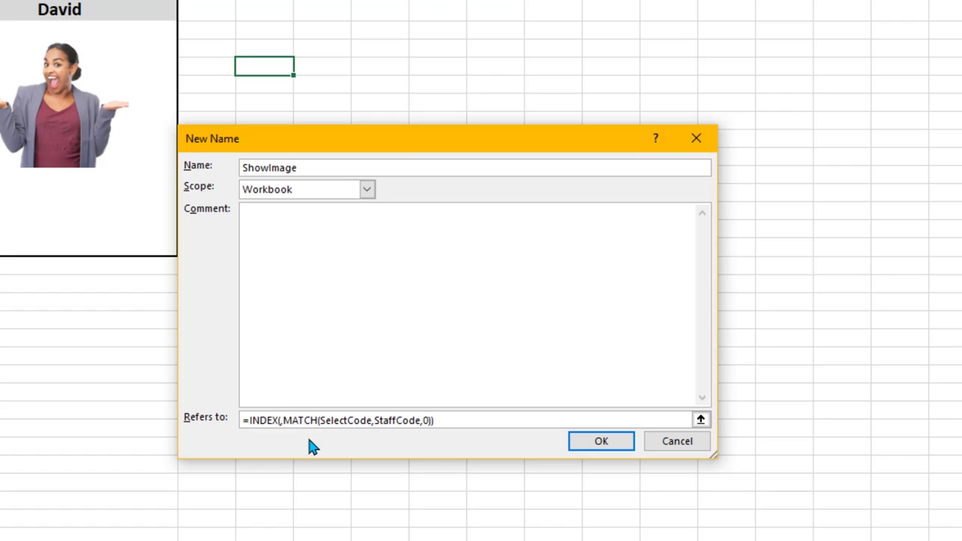
text(image)
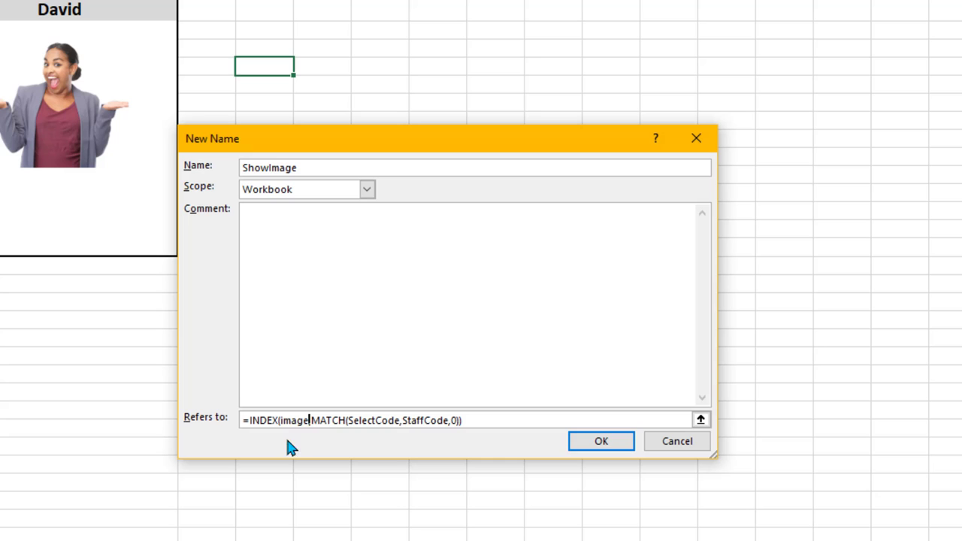
click(601, 443)
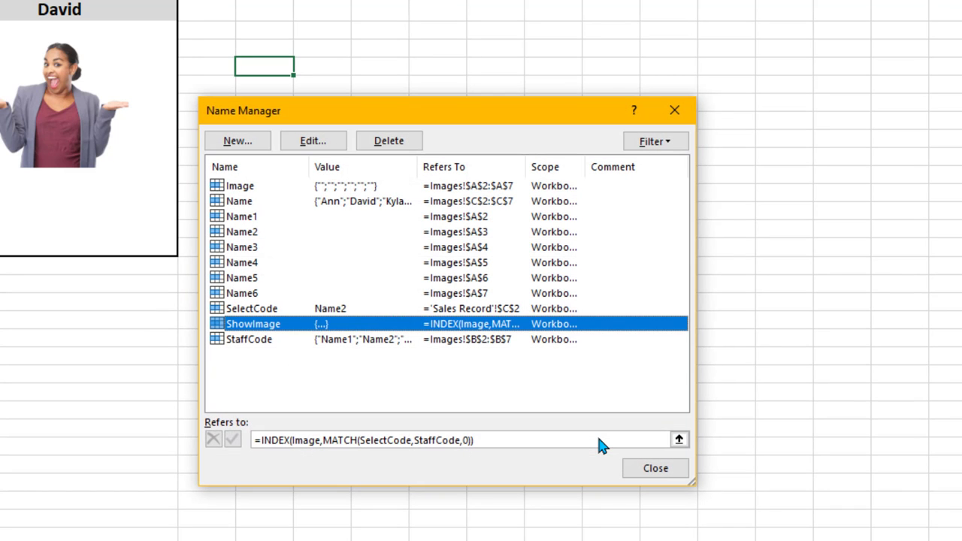
Link the photo in the box to =ShowImage so it shows Name2's picture.
click(651, 468)
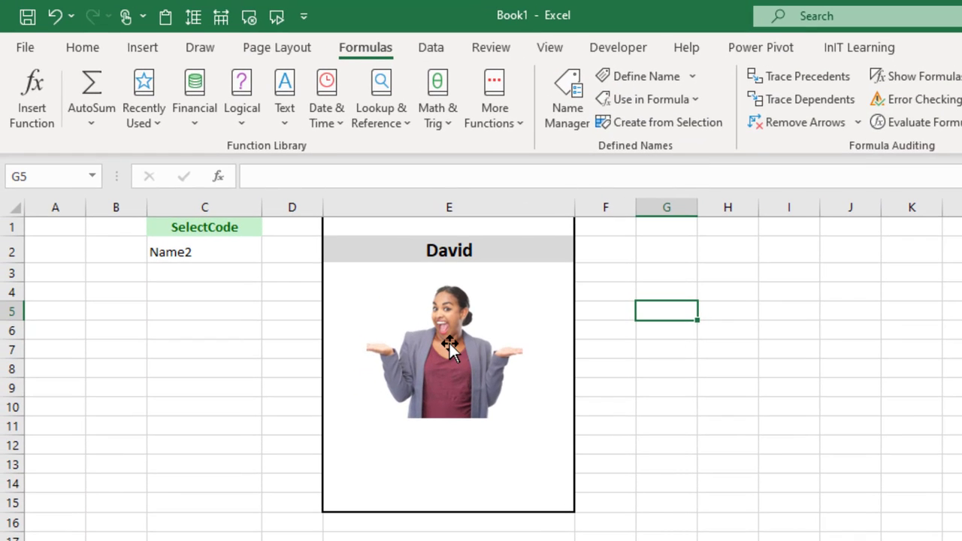
click(58, 99)
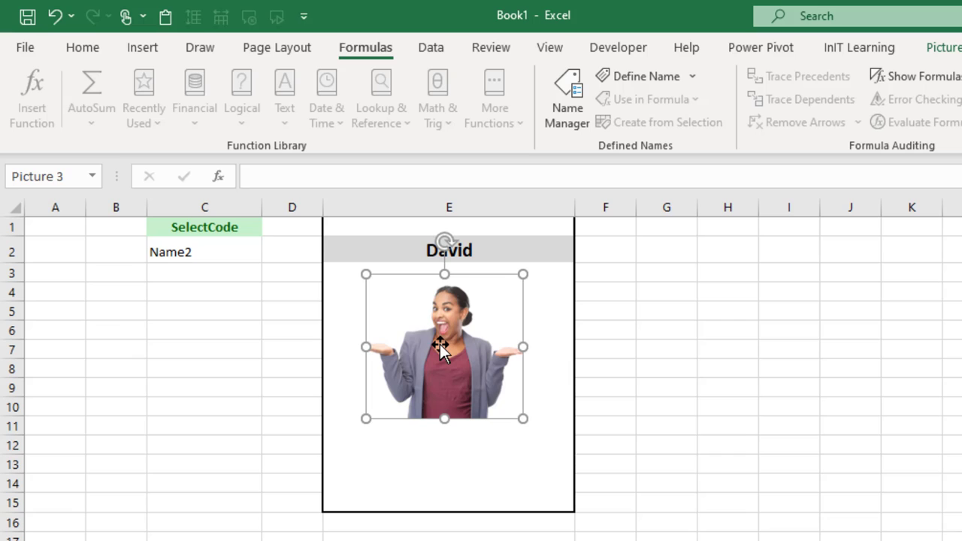
click(319, 176)
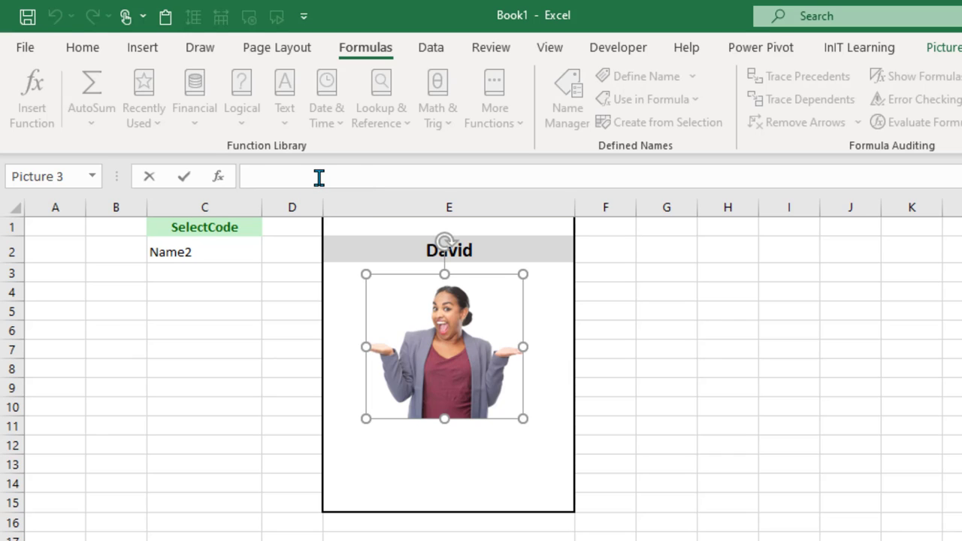
text(=sh)
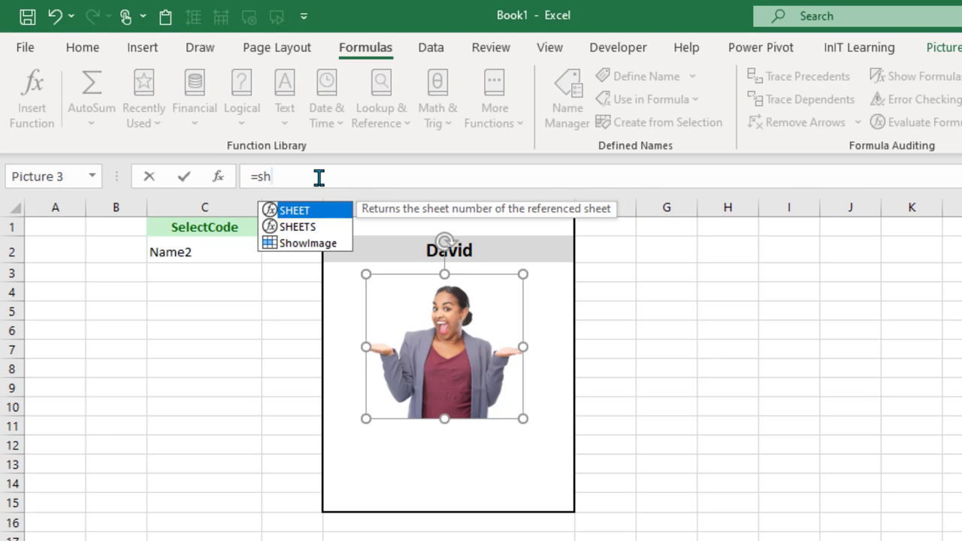
click(308, 243)
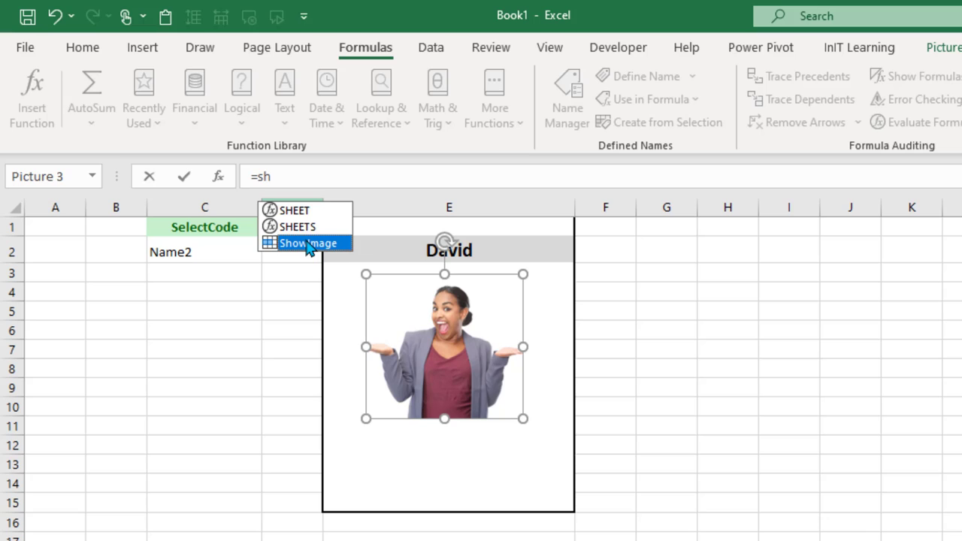
double_click(308, 243)
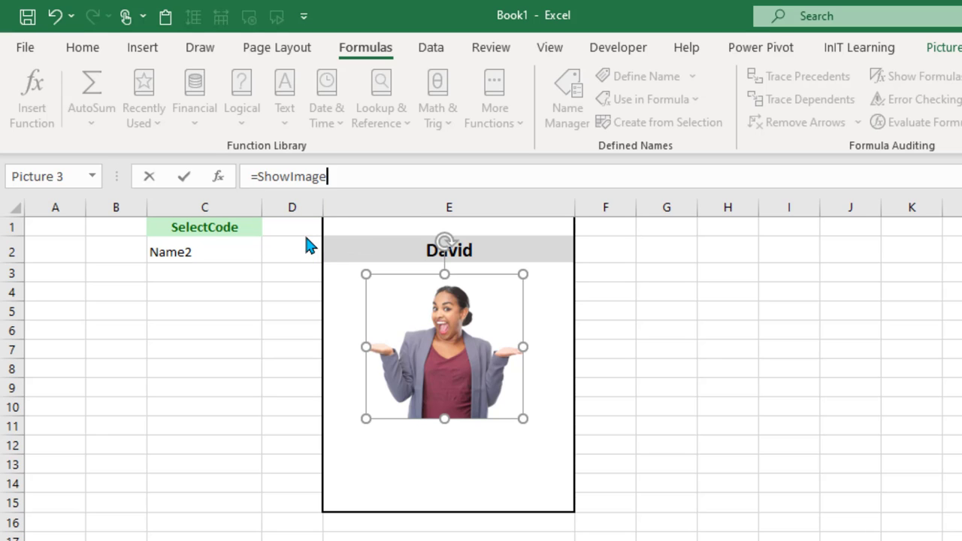
key(Return)
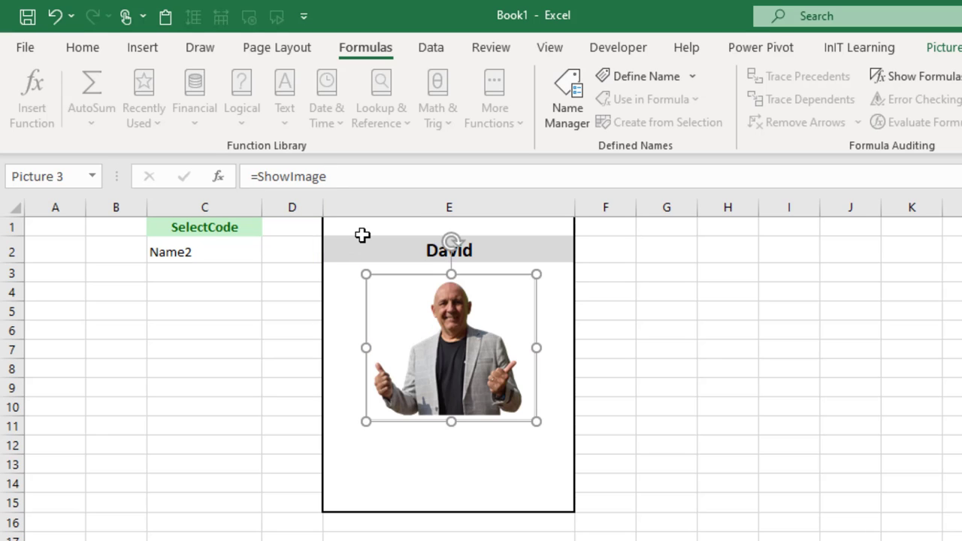
Test the card by picking Name4, Name6, Name2, Name3, then Name2 in C2.
click(639, 448)
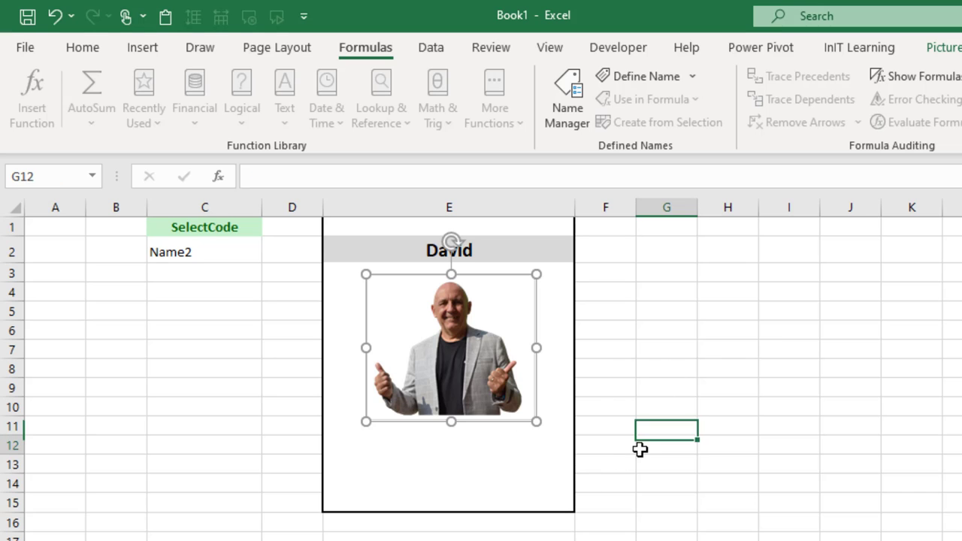
click(205, 249)
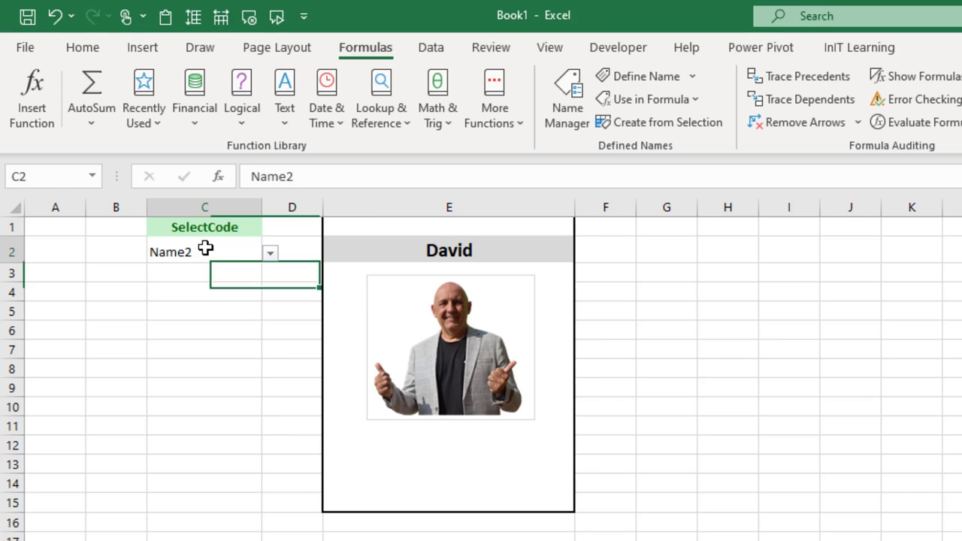
click(269, 254)
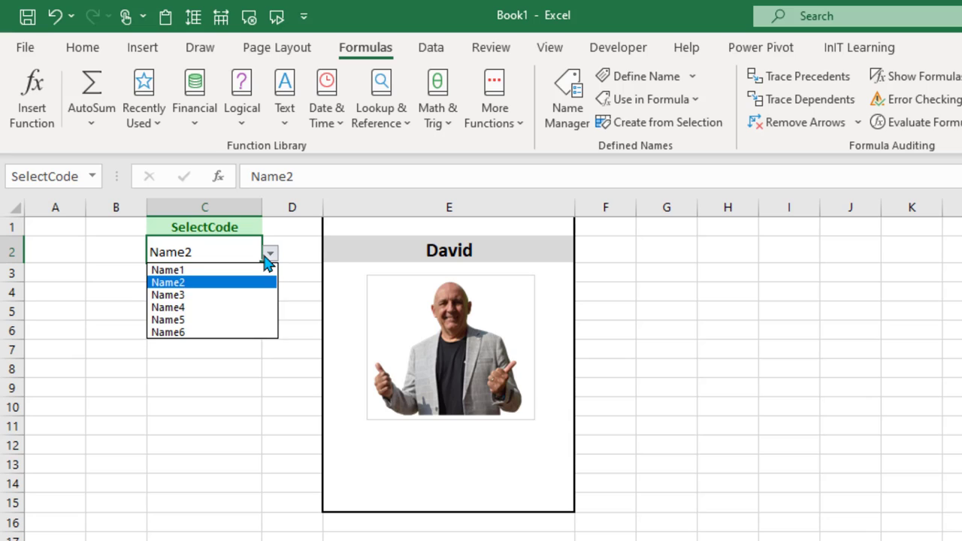
click(197, 308)
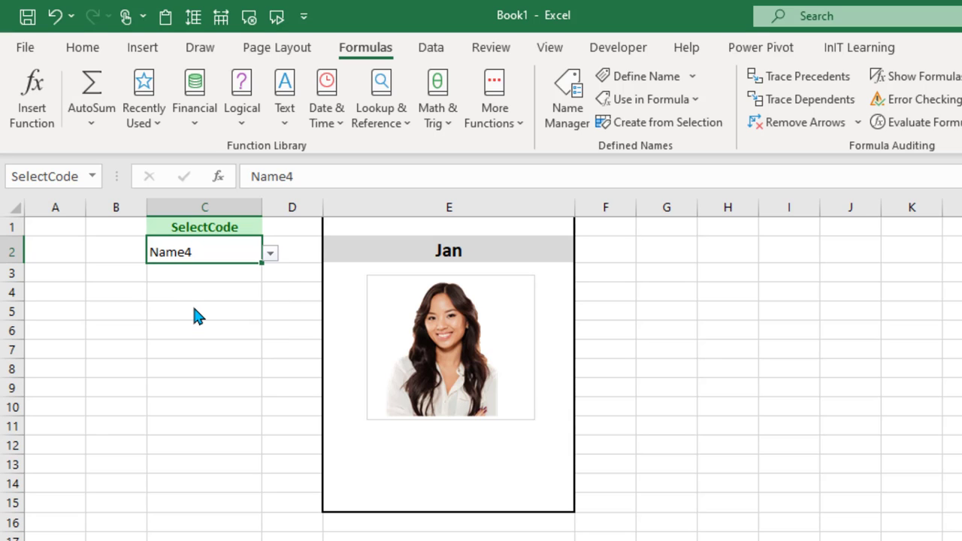
click(269, 253)
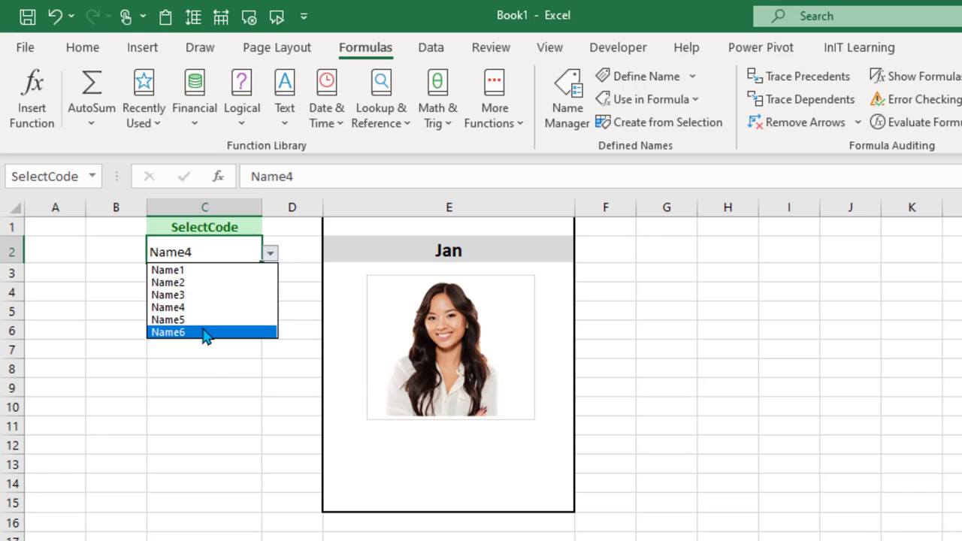
click(205, 333)
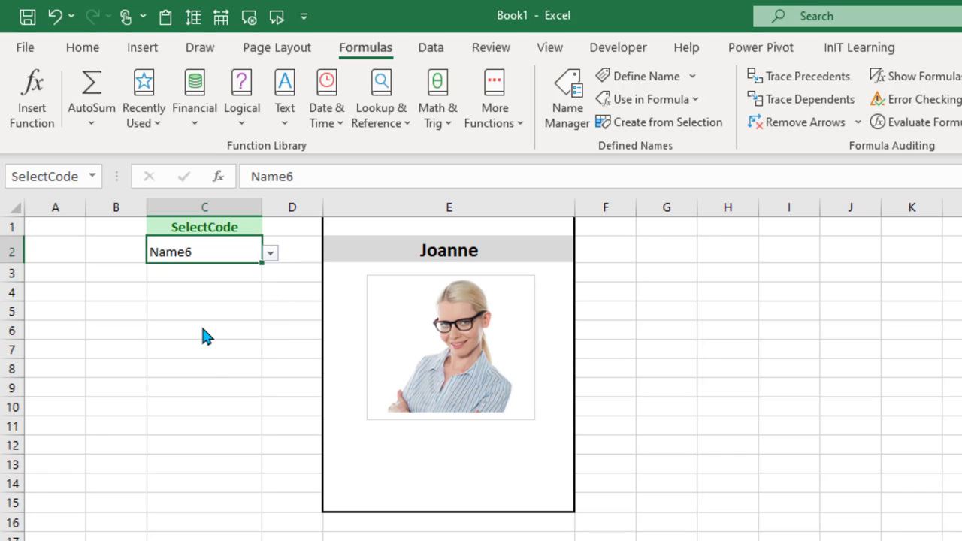
click(269, 254)
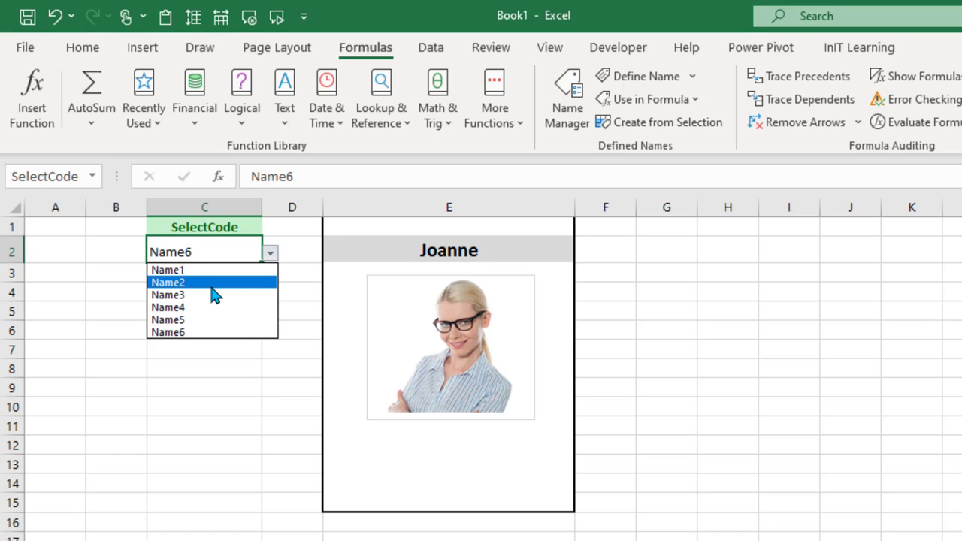
click(209, 282)
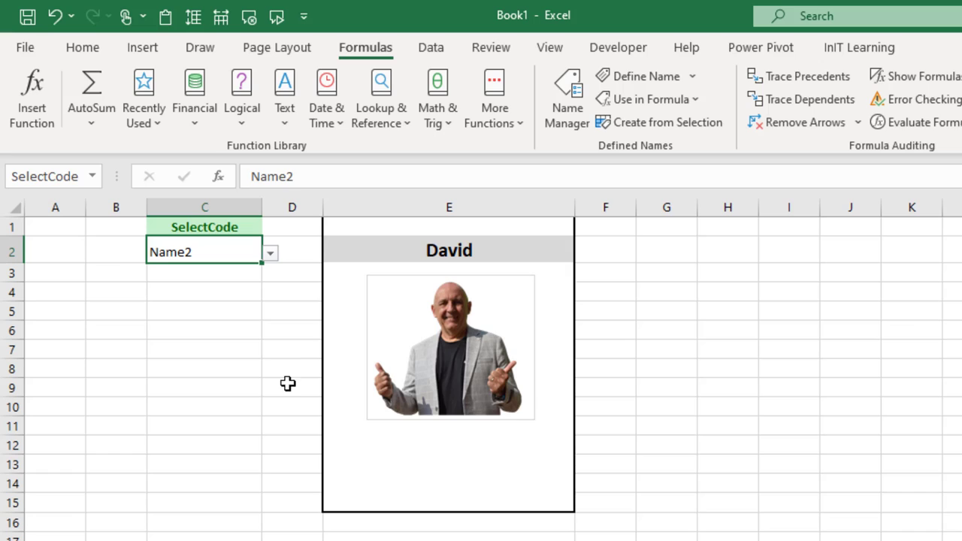
click(268, 257)
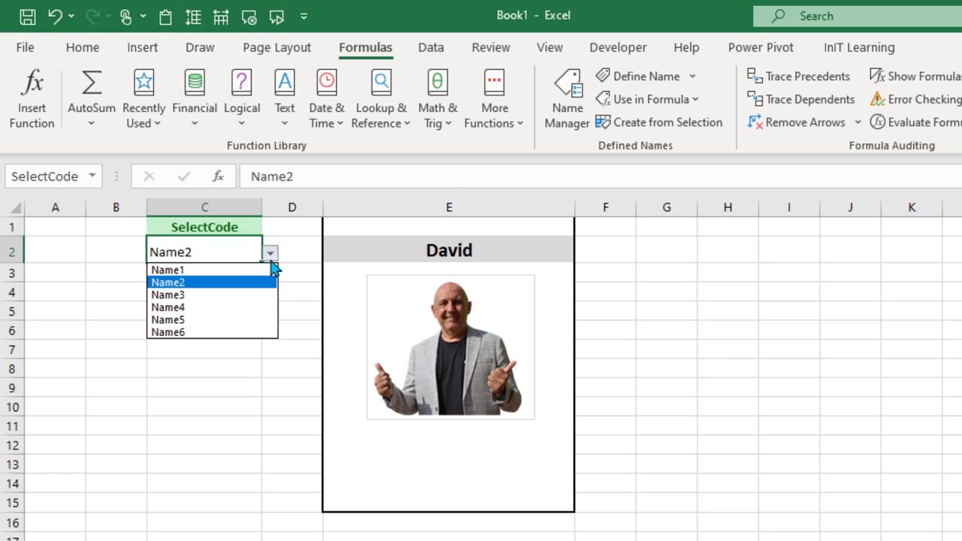
click(214, 297)
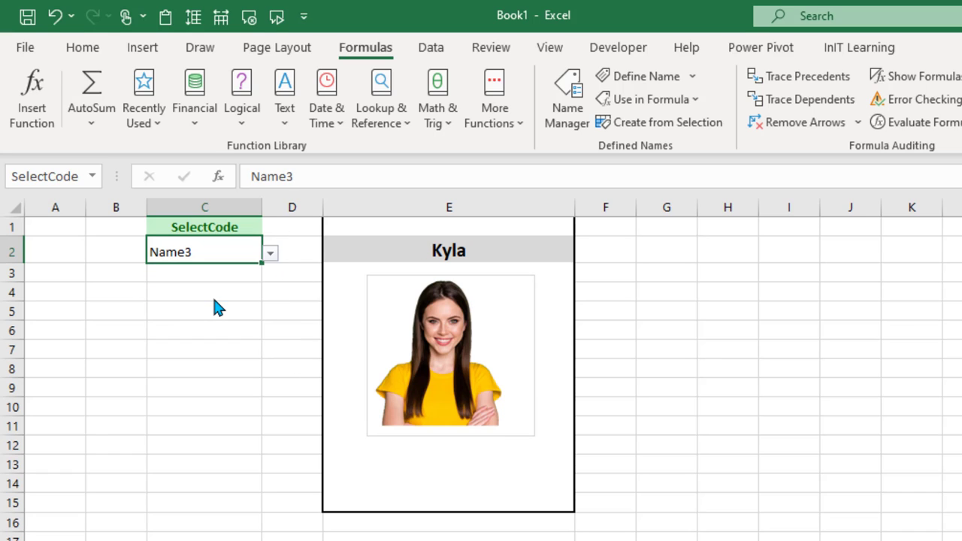
click(269, 257)
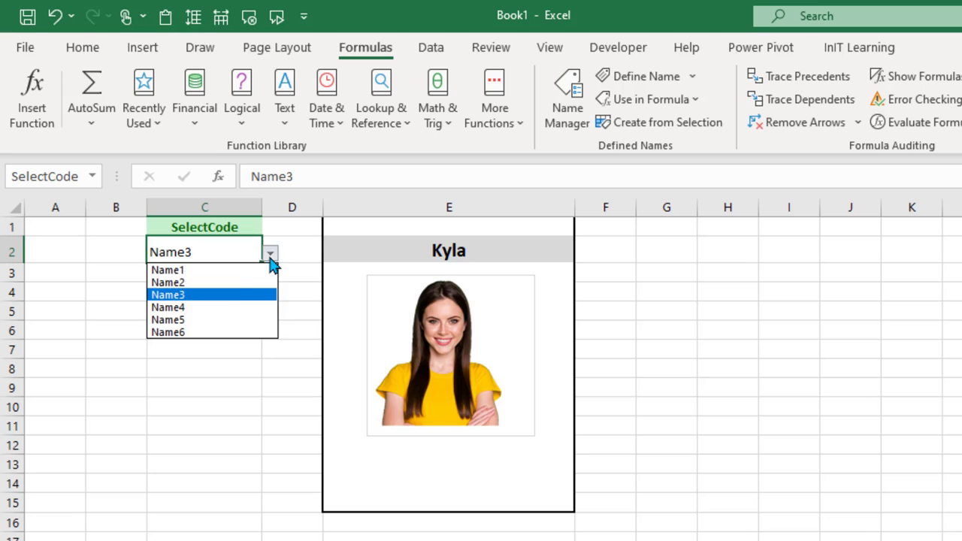
click(226, 279)
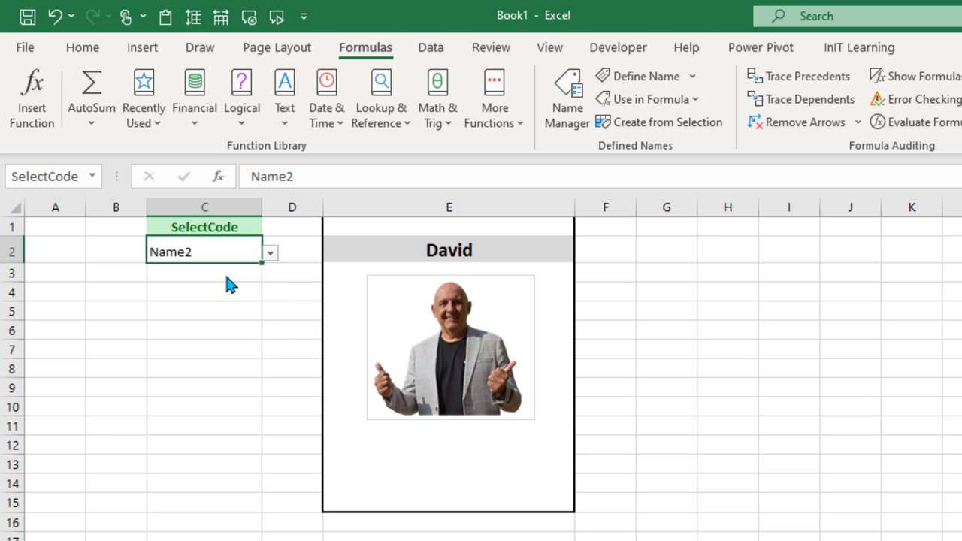
Flip to the Images sheet and back to the Sales Record sheet.
key(ctrl+Page_Up)
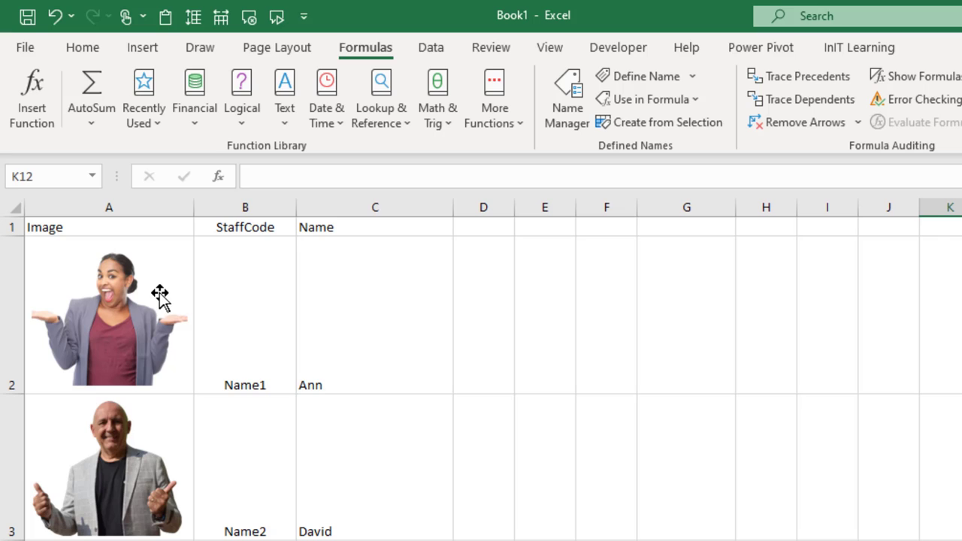
key(ctrl+Page_Down)
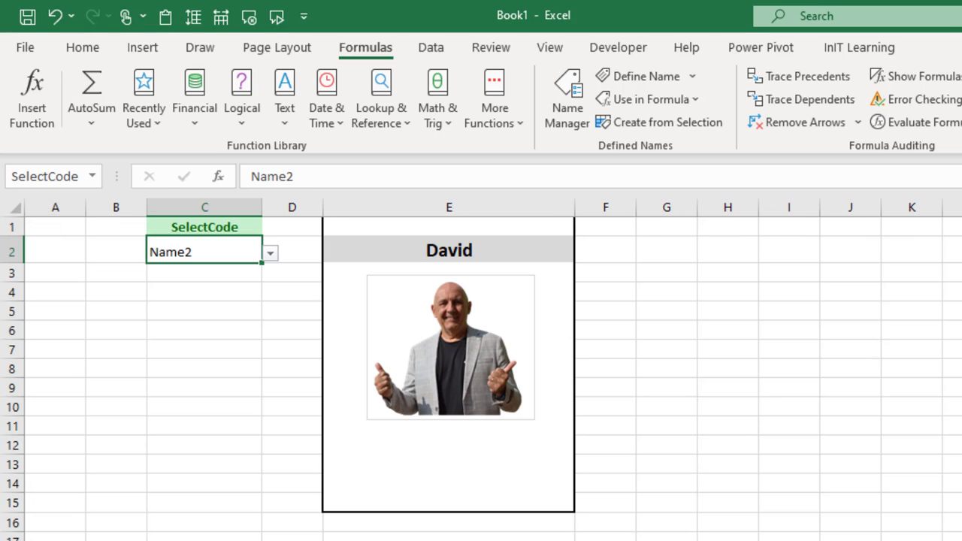